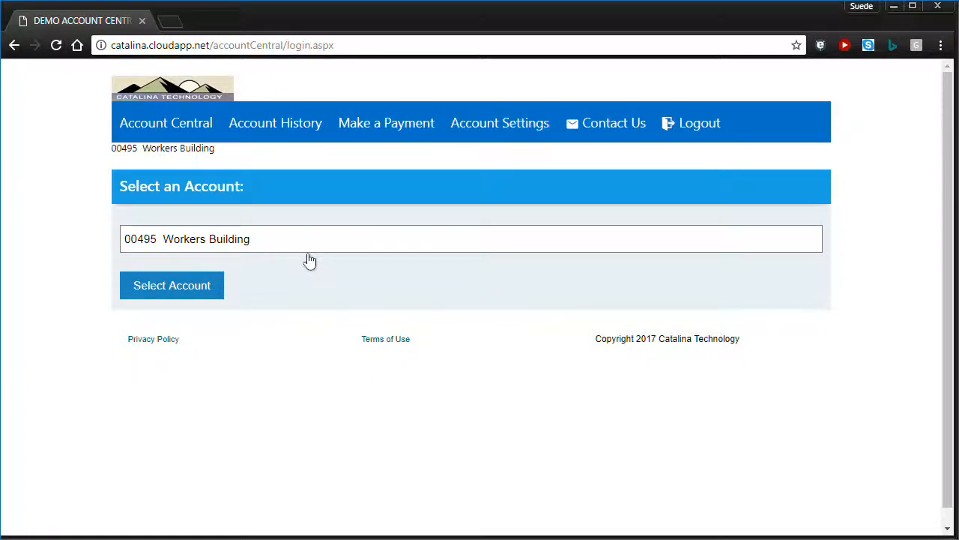
Choose account CT0100 Bright Agrotech from the account list and load its statement history.
click(278, 237)
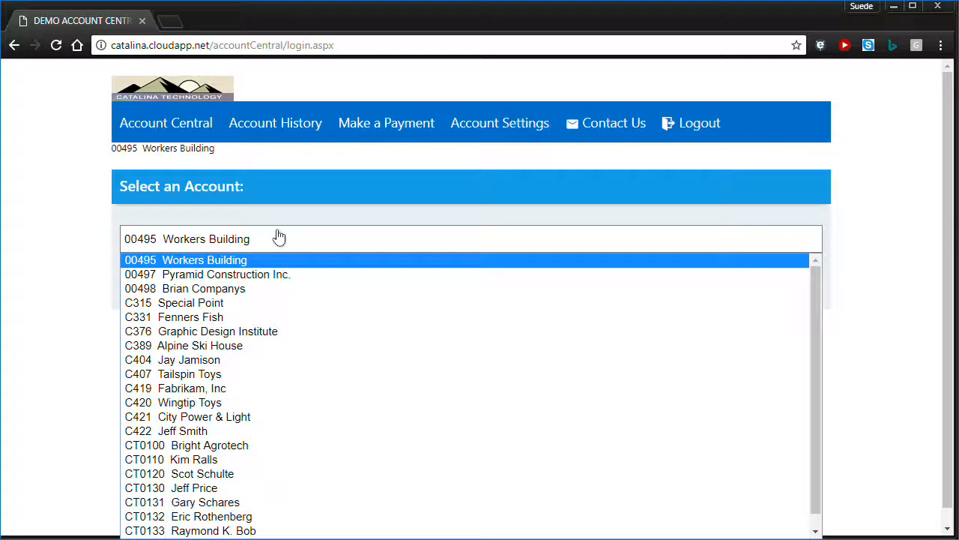
click(257, 446)
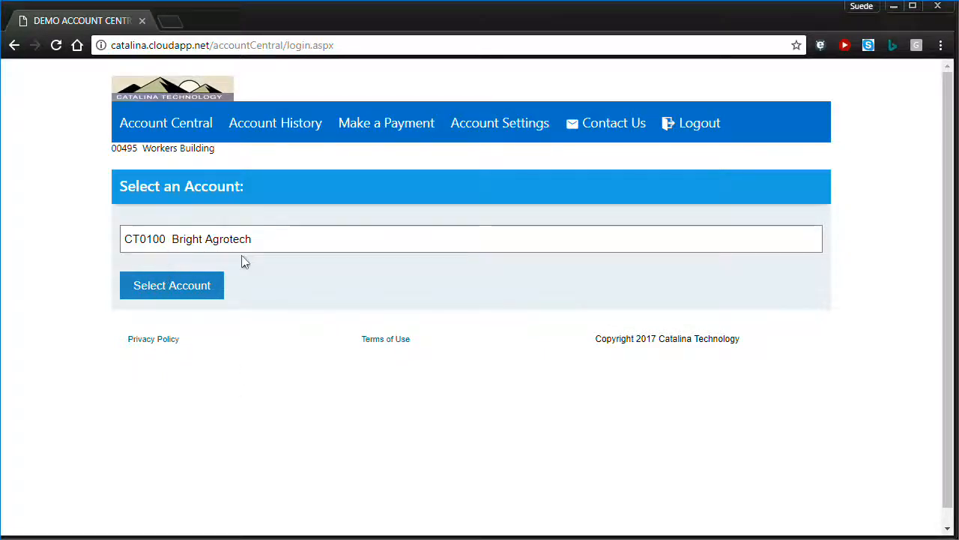
click(196, 294)
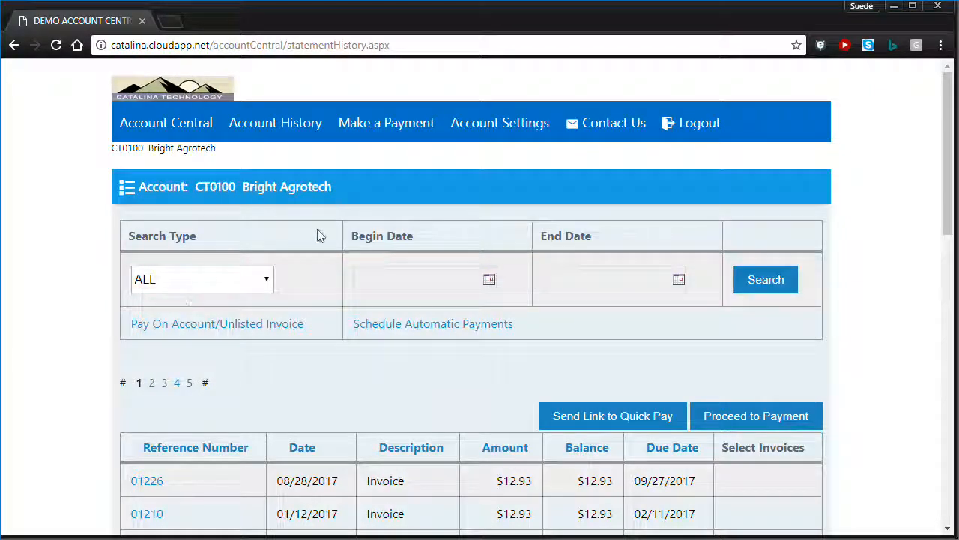
scroll(316, 234, down, 4)
scroll(318, 235, down, 5)
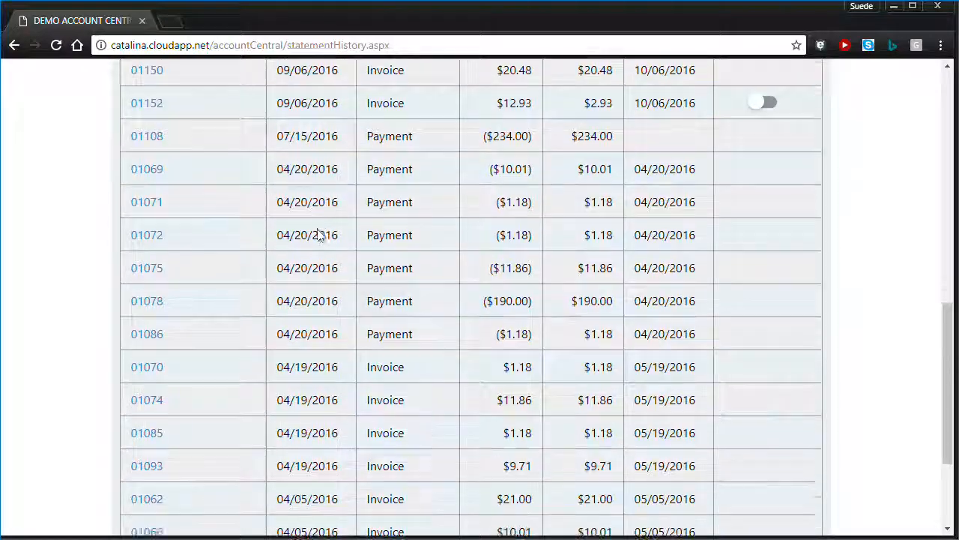
scroll(317, 235, up, 4)
scroll(318, 236, up, 3)
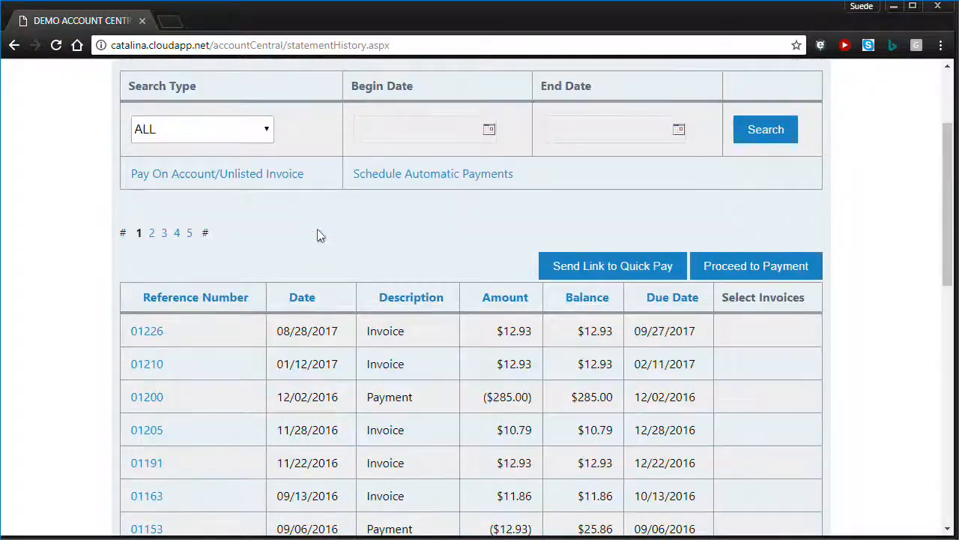
scroll(318, 235, down, 4)
scroll(452, 262, down, 3)
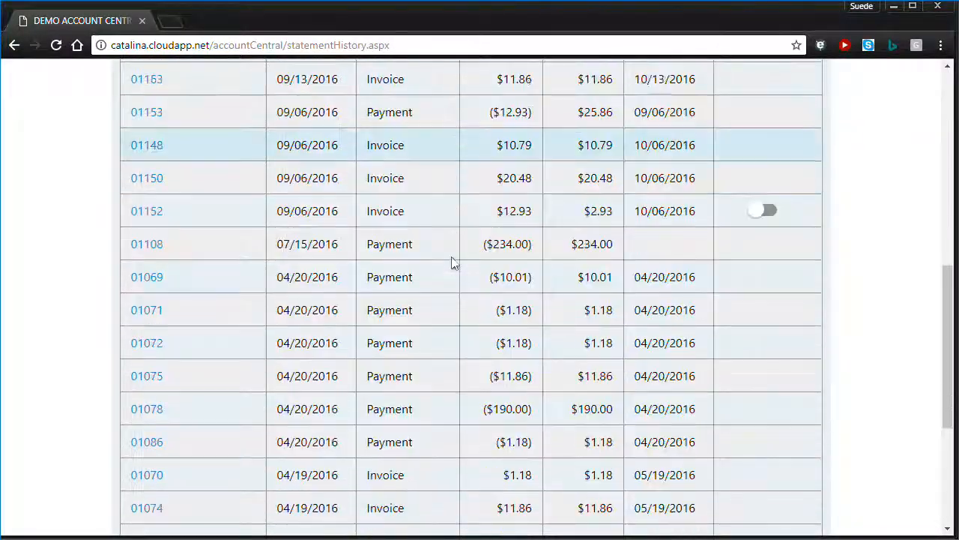
scroll(452, 261, up, 5)
scroll(452, 262, up, 1)
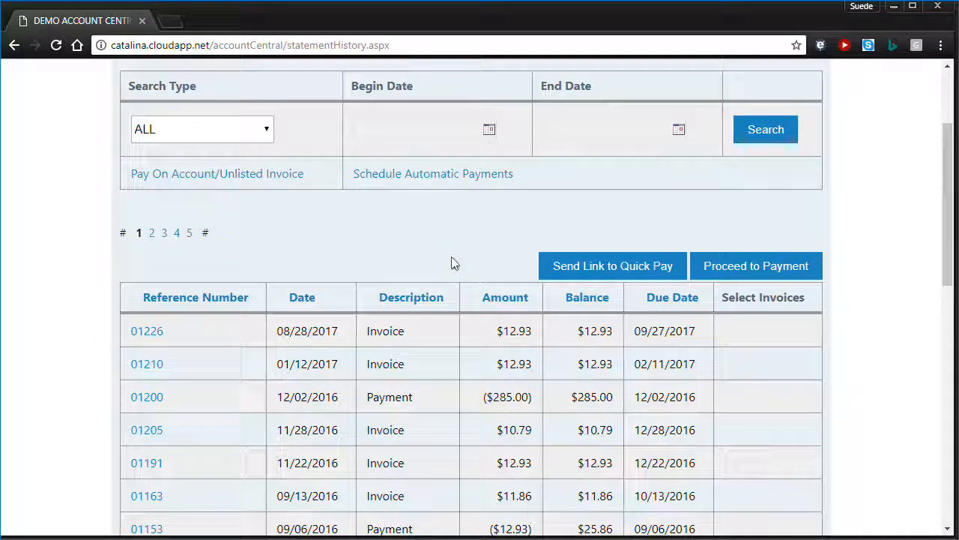
scroll(452, 262, down, 2)
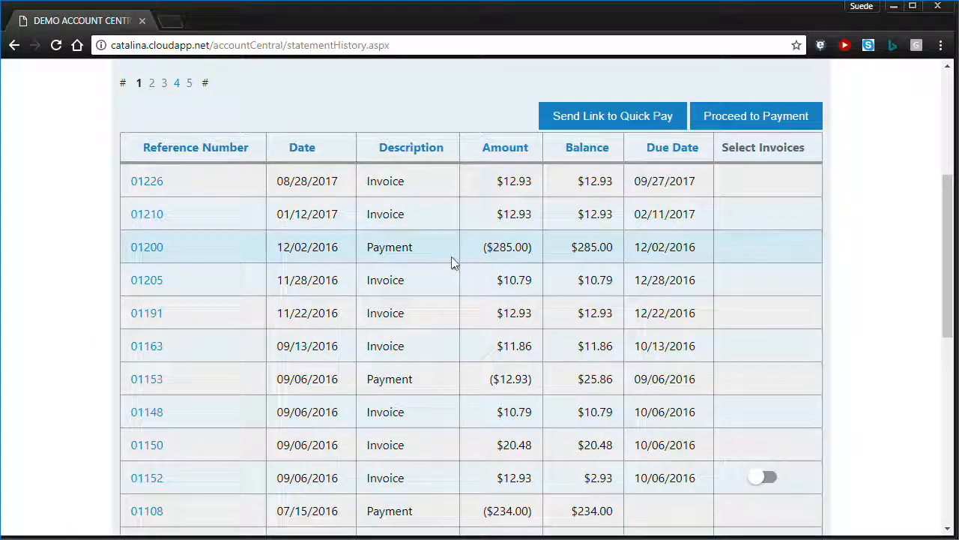
scroll(452, 262, down, 4)
scroll(452, 262, up, 6)
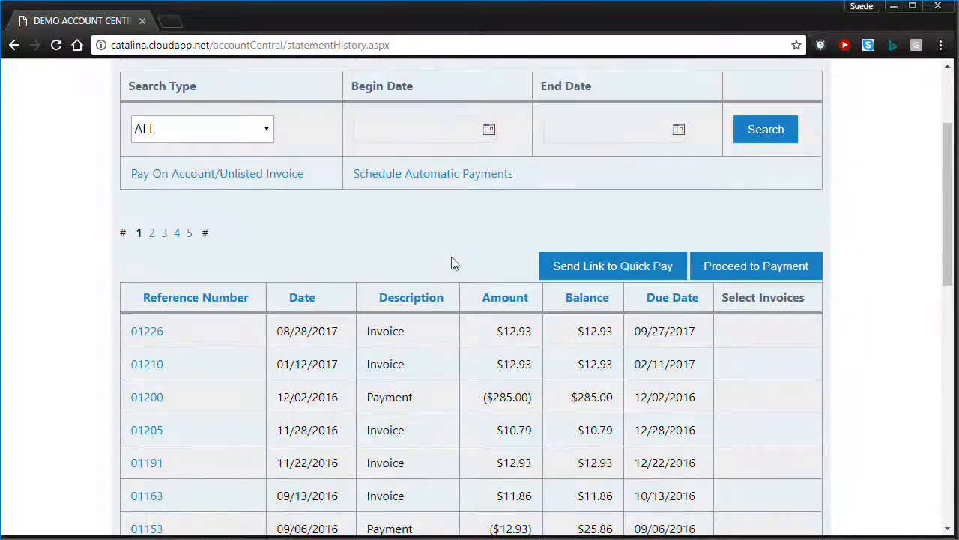
Review the details of invoice 01226, then return to the statement history list.
click(147, 332)
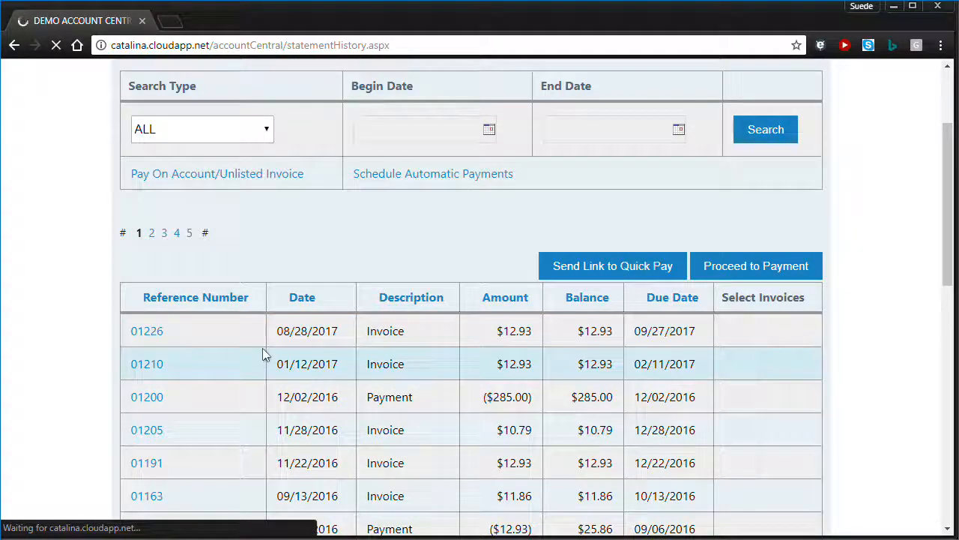
scroll(368, 315, down, 3)
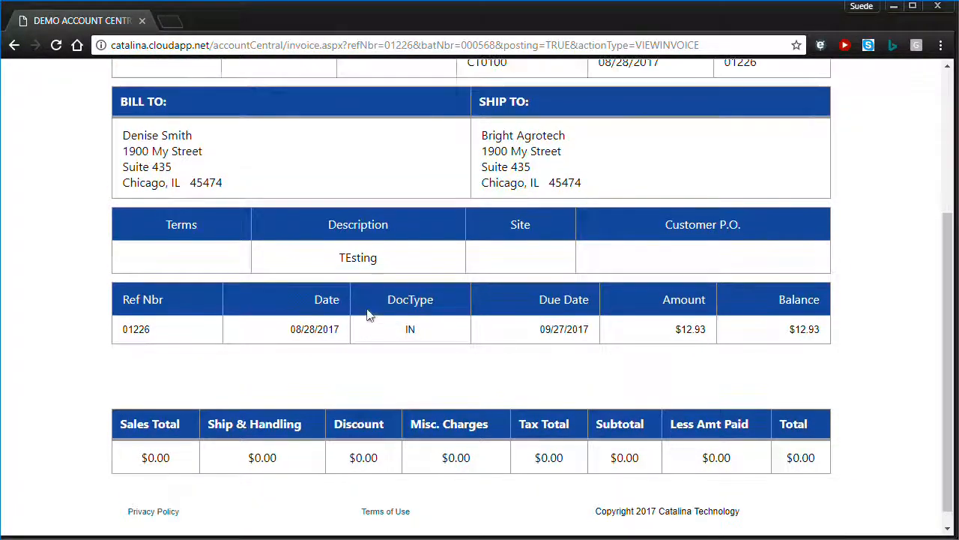
scroll(368, 315, up, 3)
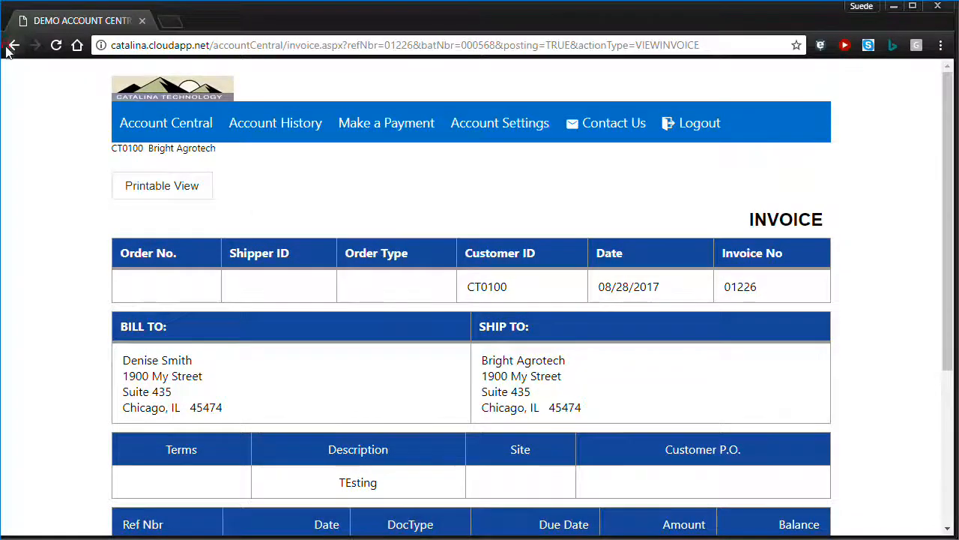
click(13, 46)
On page 2, review the $380.00 file-cabinet invoice I0009399, then return to Account History.
click(152, 233)
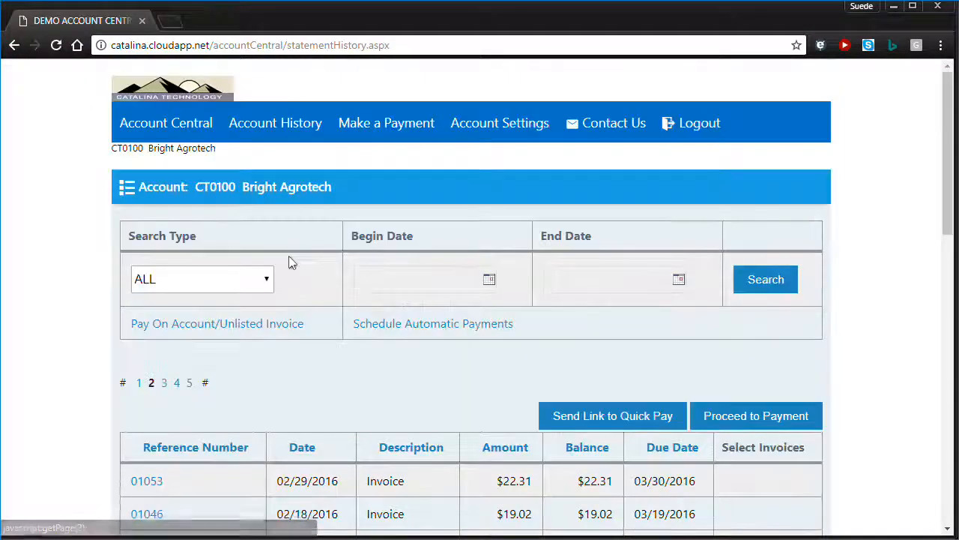
scroll(289, 257, down, 10)
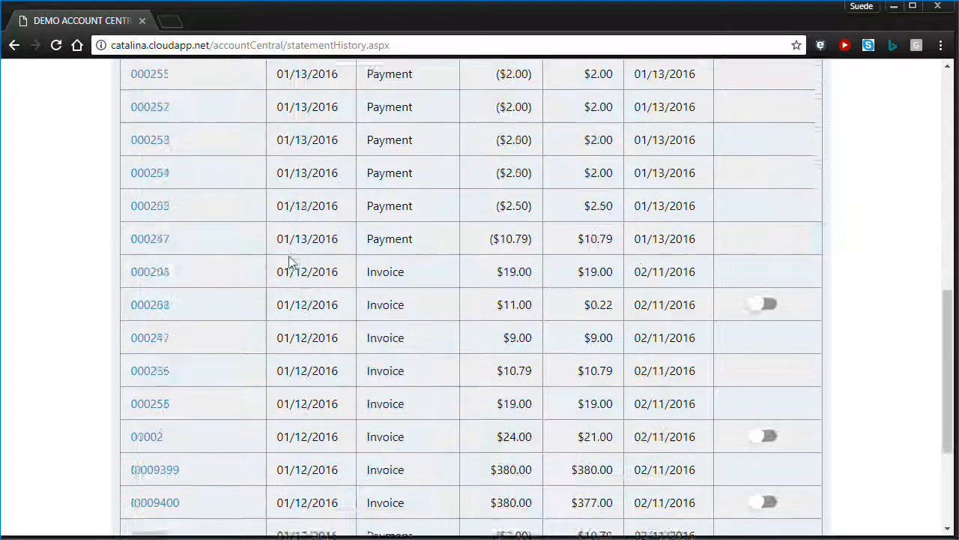
click(156, 359)
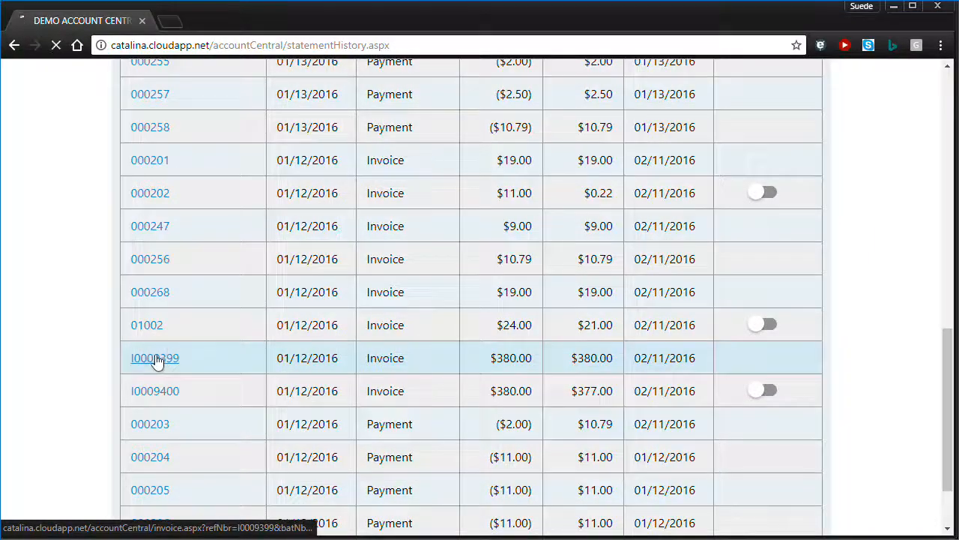
scroll(313, 347, down, 4)
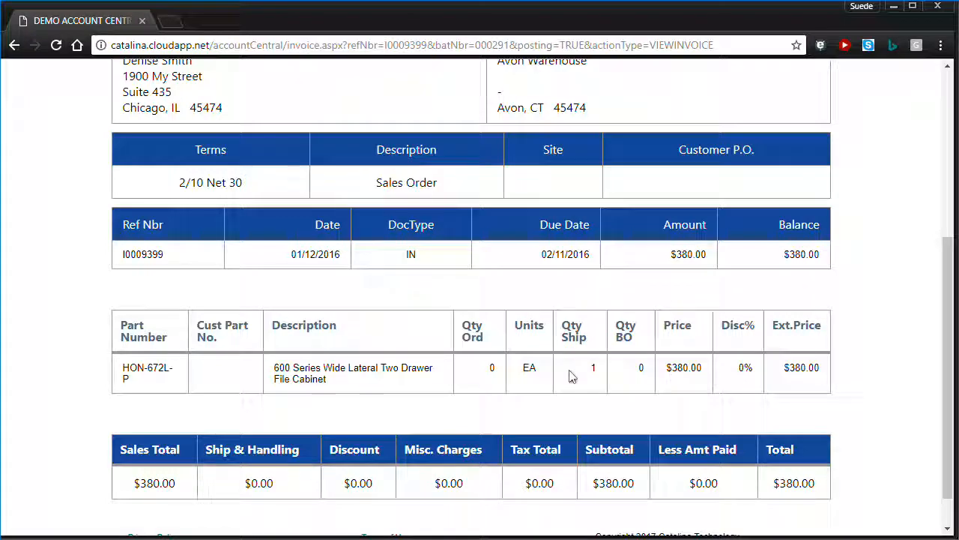
scroll(371, 336, up, 2)
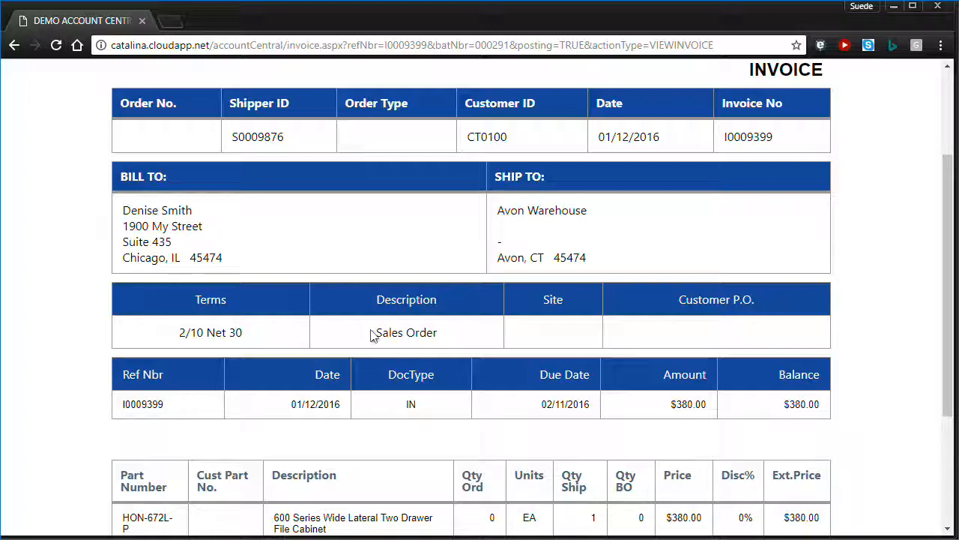
scroll(370, 336, up, 2)
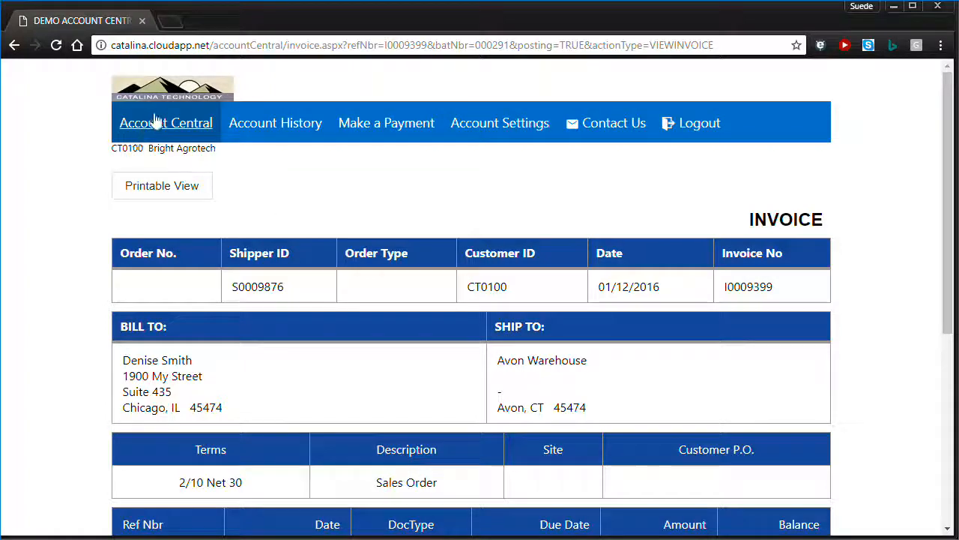
scroll(374, 345, down, 1)
scroll(370, 343, down, 5)
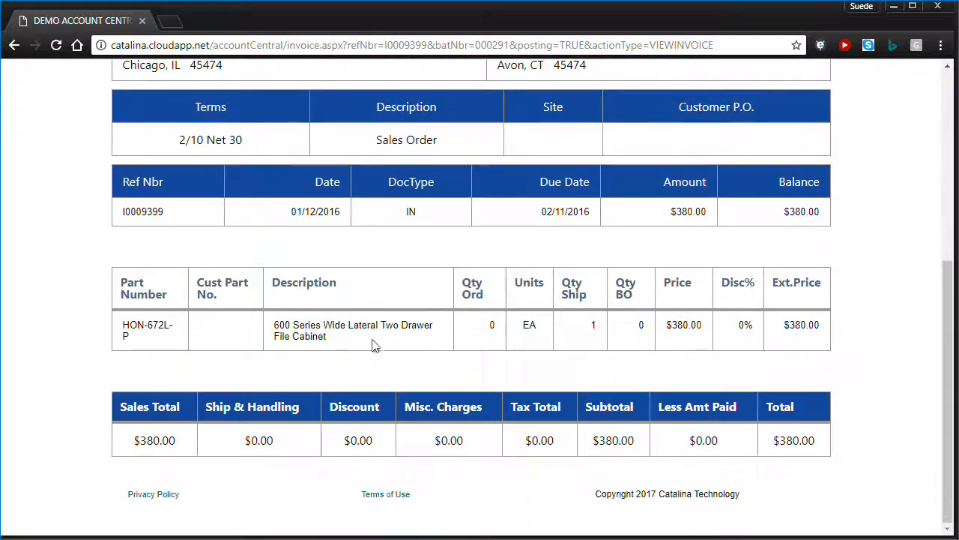
scroll(370, 342, up, 6)
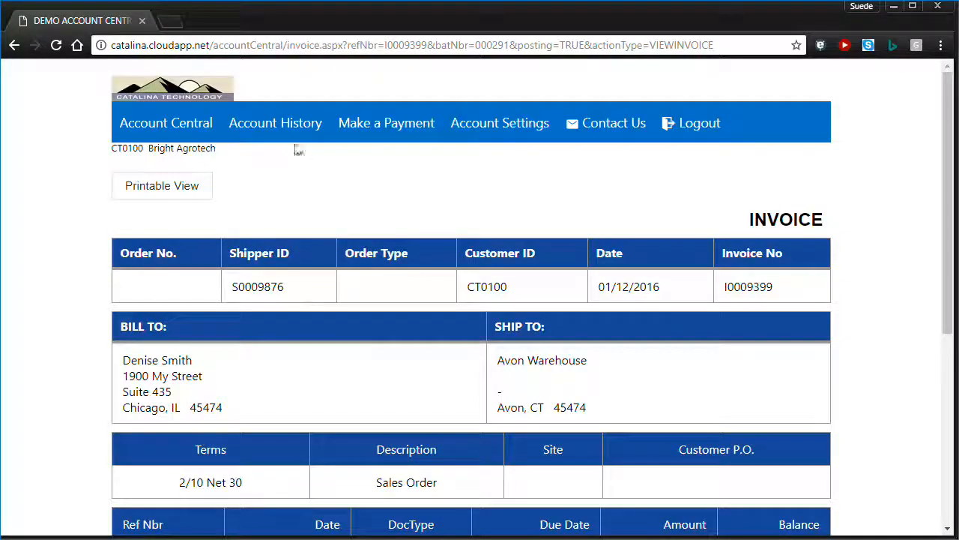
click(273, 126)
Scroll the CT0100 statement history's first page, from invoice 01226 down to payment 01108.
scroll(353, 364, down, 4)
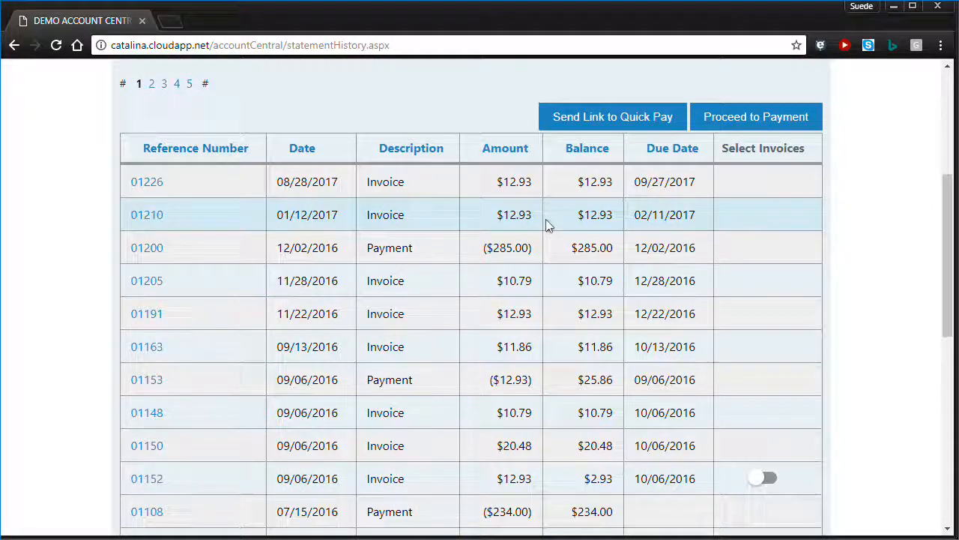
scroll(546, 222, up, 4)
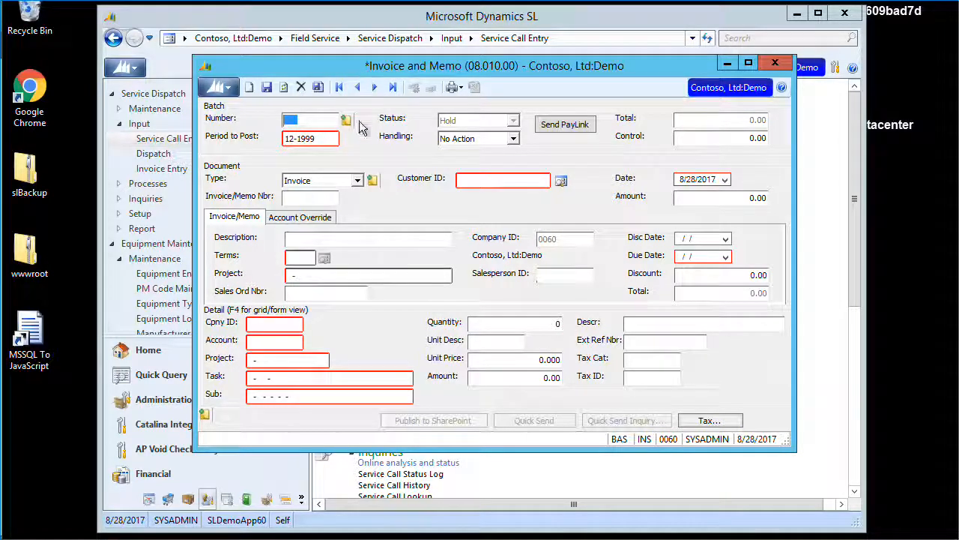
Enter customer CT0100 on the new invoice and dismiss the oldest open invoice warning.
click(464, 178)
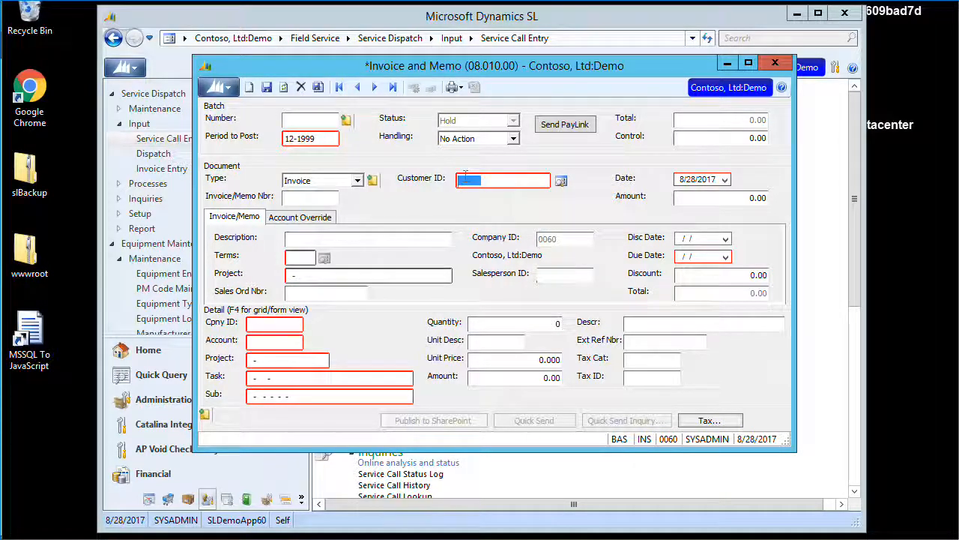
text(CT0100)
key(Tab)
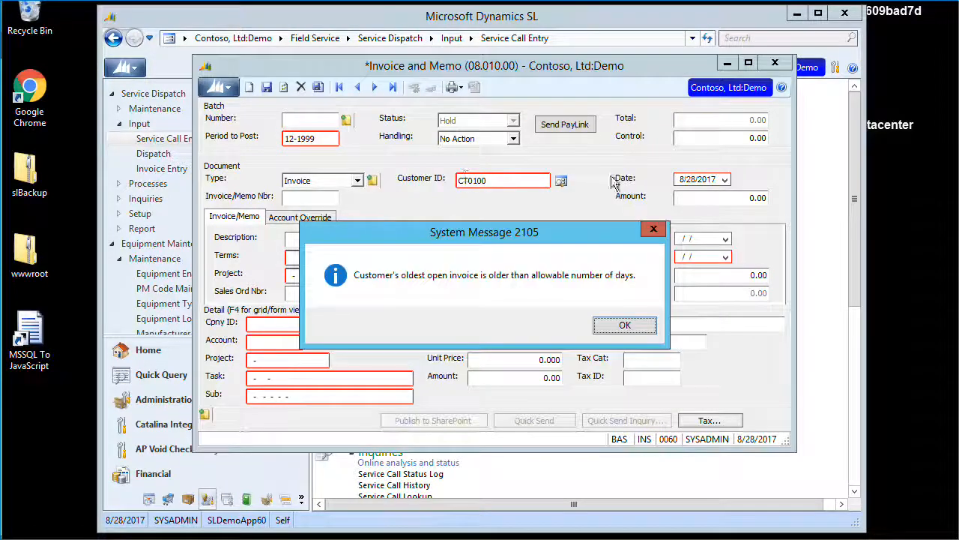
click(619, 326)
Assign project CO-123000 to the invoice from the active projects list.
click(358, 275)
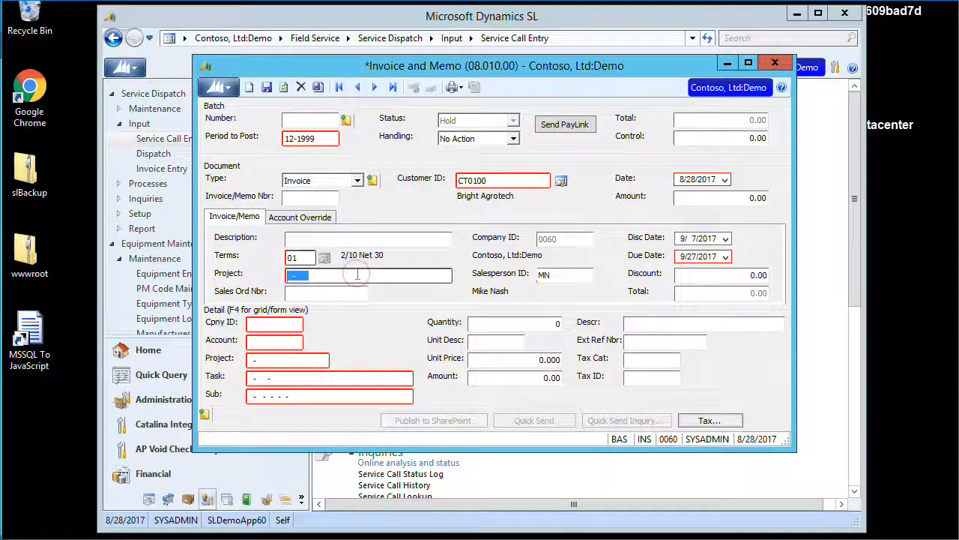
key(F3)
key(Down)
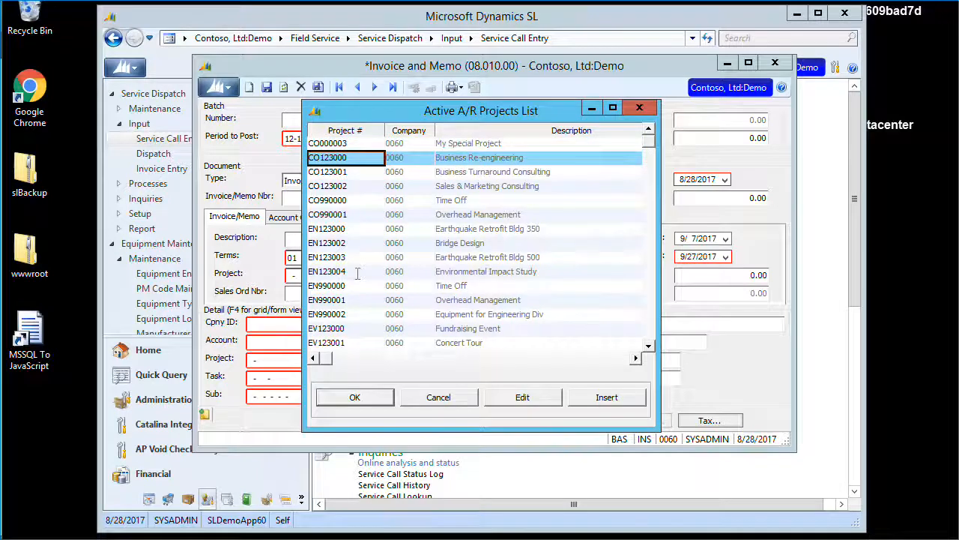
key(Return)
key(Tab)
click(310, 238)
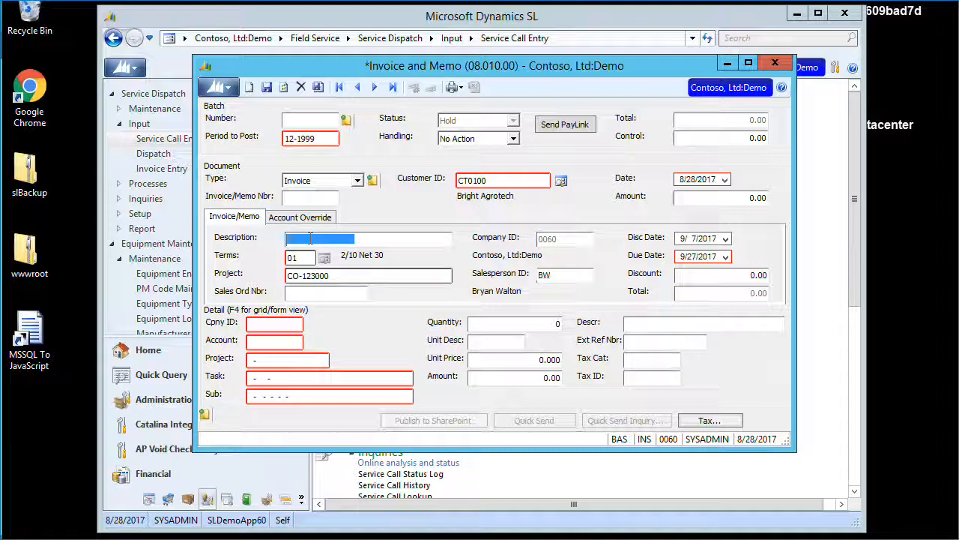
Enter description 'Test Description' and a detail line with the first task, quantity 1, unit price 2.23.
text(Test D)
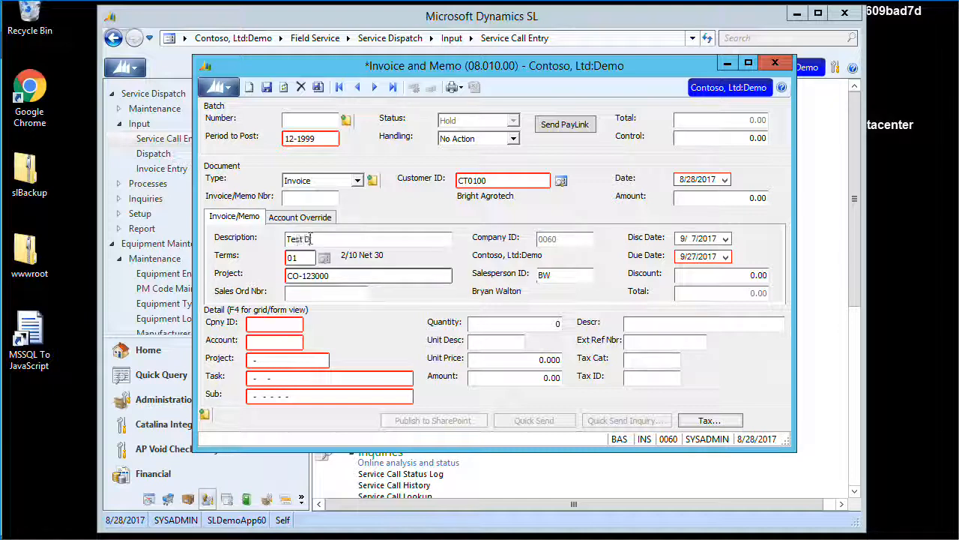
text(escription)
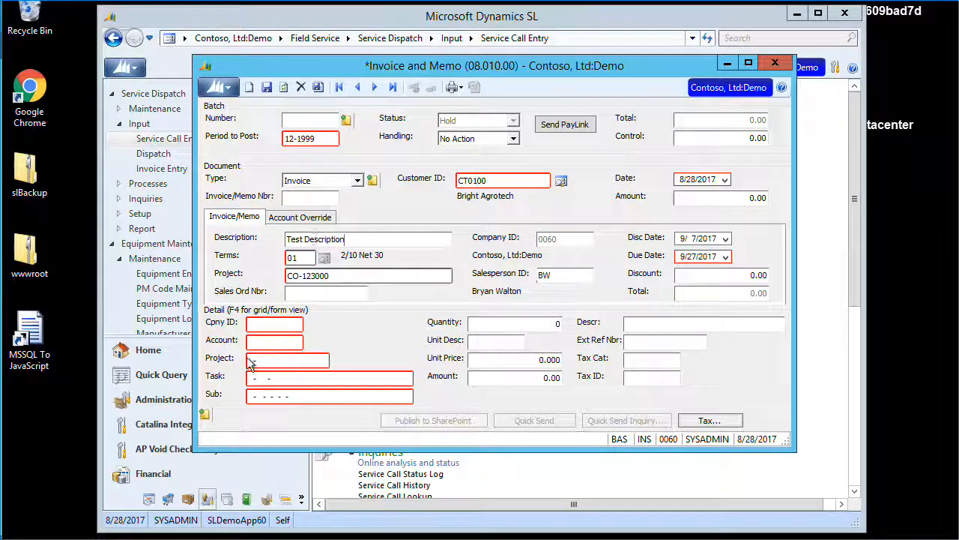
click(307, 376)
double_click(307, 376)
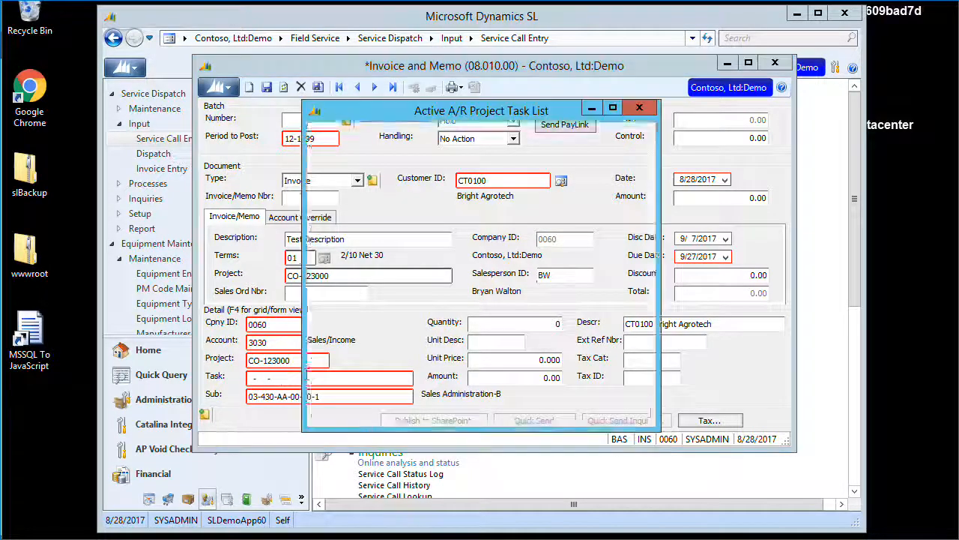
double_click(357, 147)
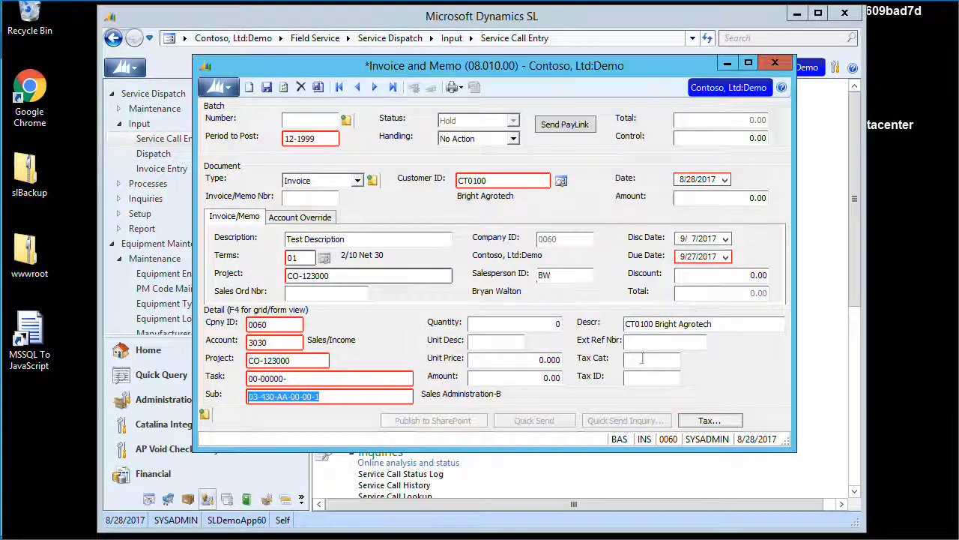
text(1)
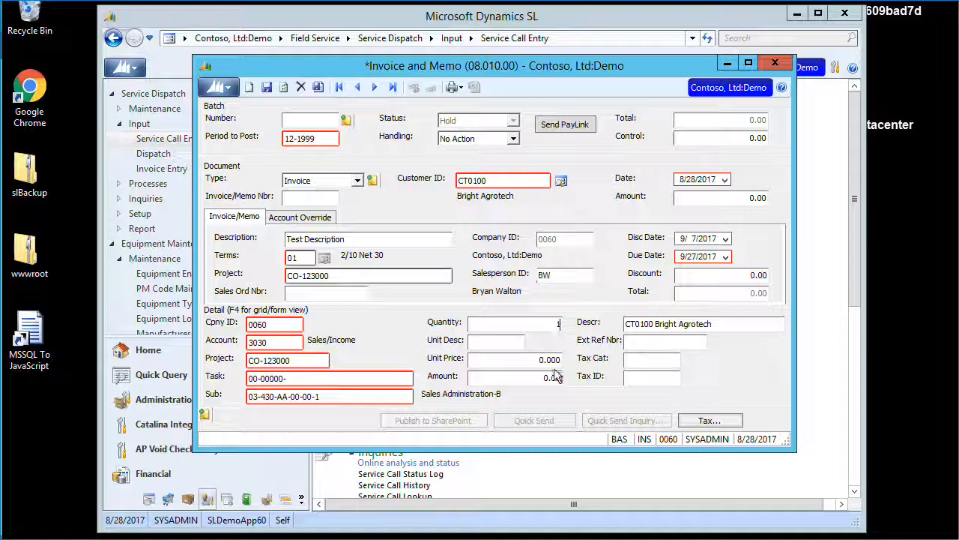
click(547, 359)
text(2.23)
key(Tab)
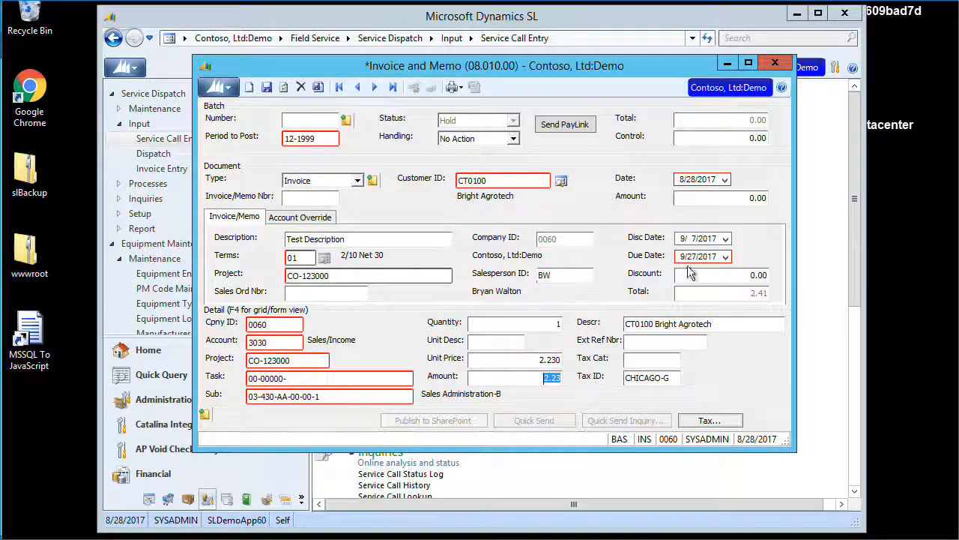
Enter 2.41 as the invoice's document amount.
click(749, 198)
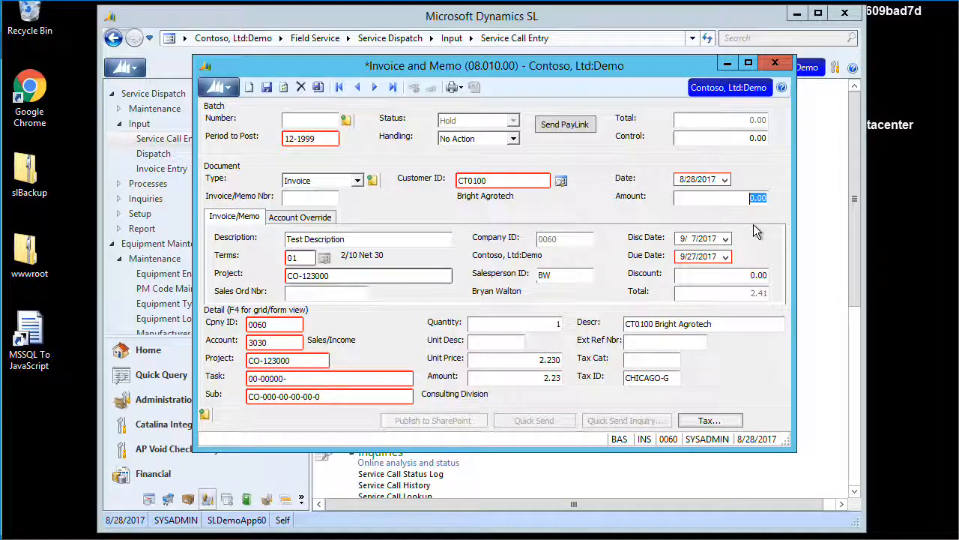
text(2.41)
click(746, 137)
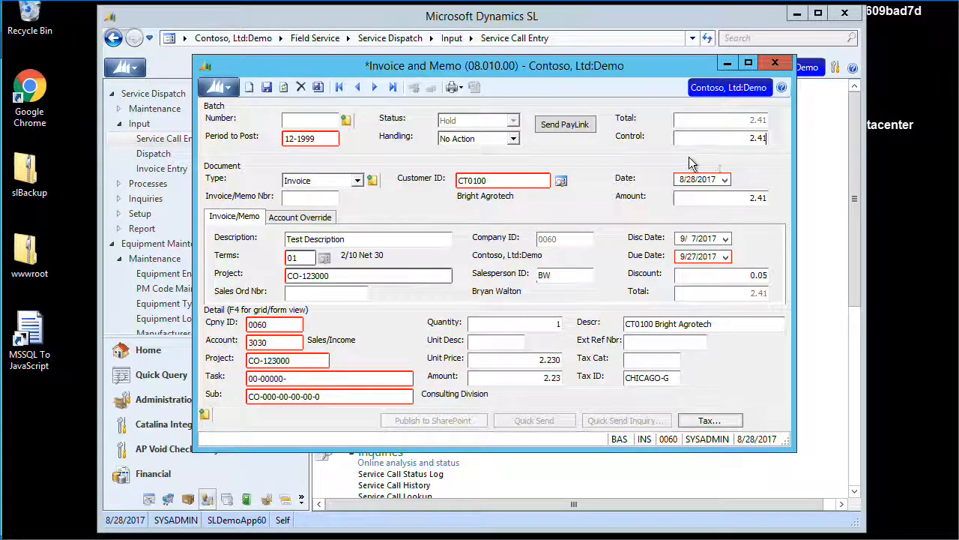
Set batch handling to Release Now and save invoice 01230 in batch 000572, completing the release.
click(480, 140)
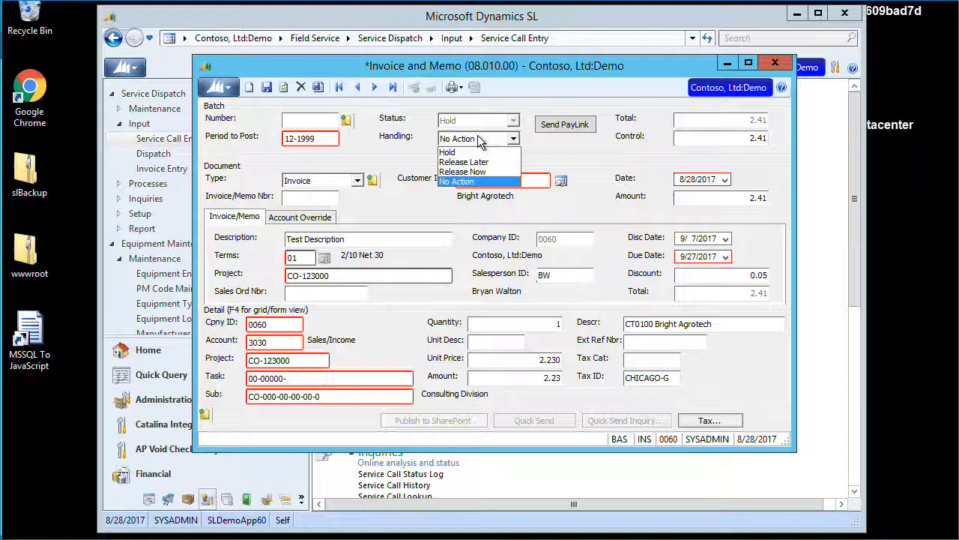
click(464, 172)
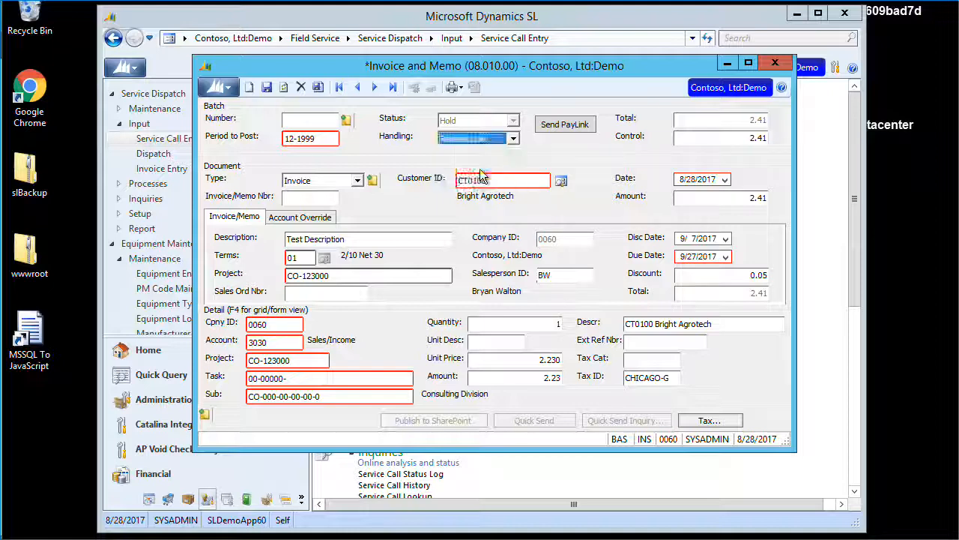
click(318, 87)
click(447, 302)
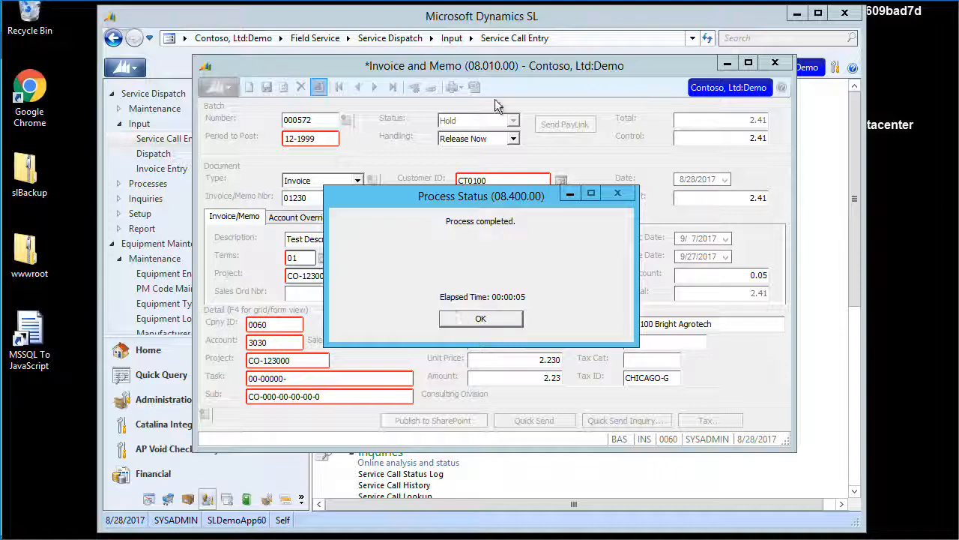
click(496, 319)
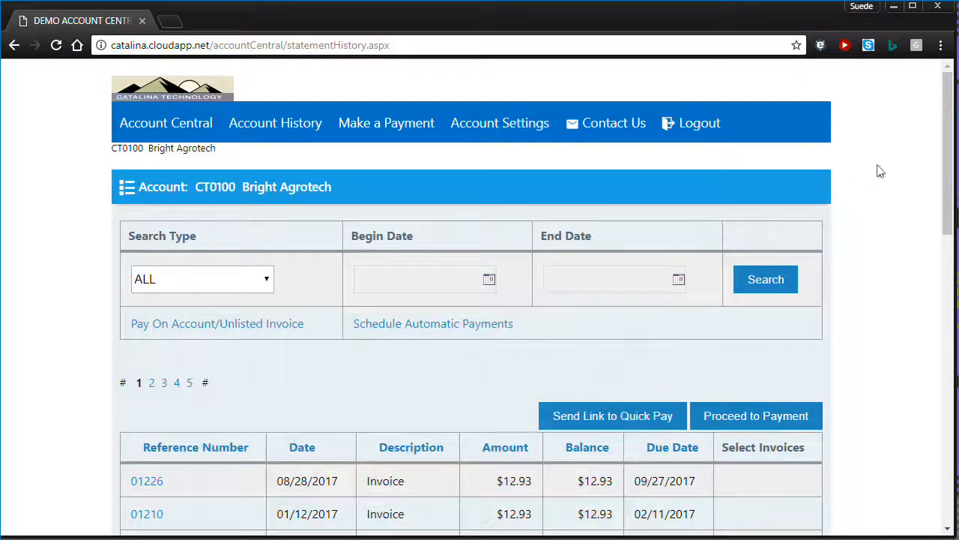
Zoom the browser to 90% and reload the account history to show invoice 01230 for $2.41.
scroll(879, 171, down, 2)
scroll(880, 171, up, 2)
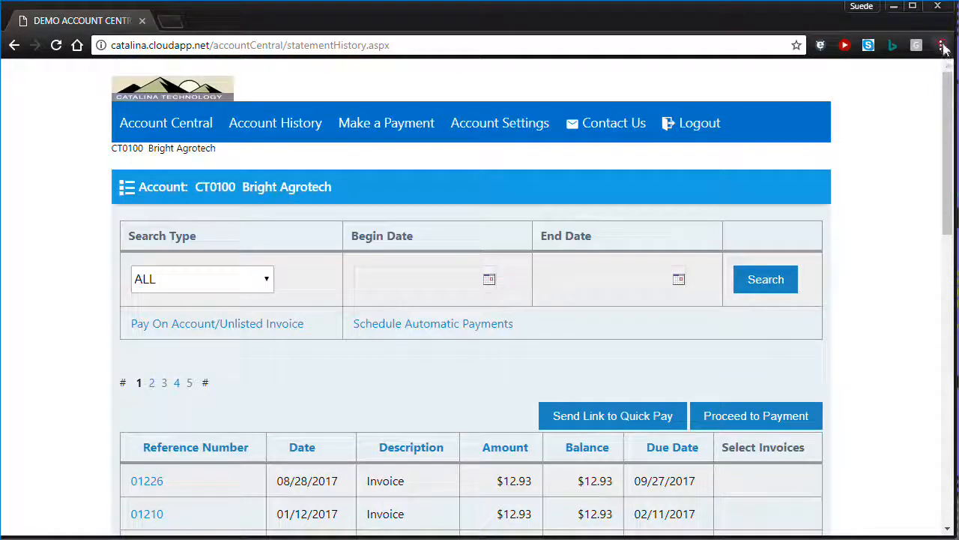
click(941, 46)
click(837, 187)
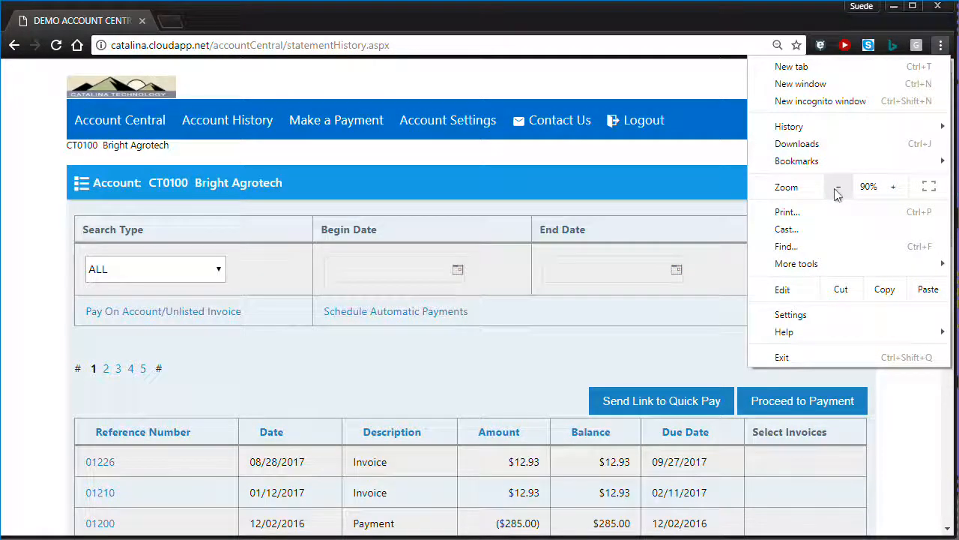
click(18, 335)
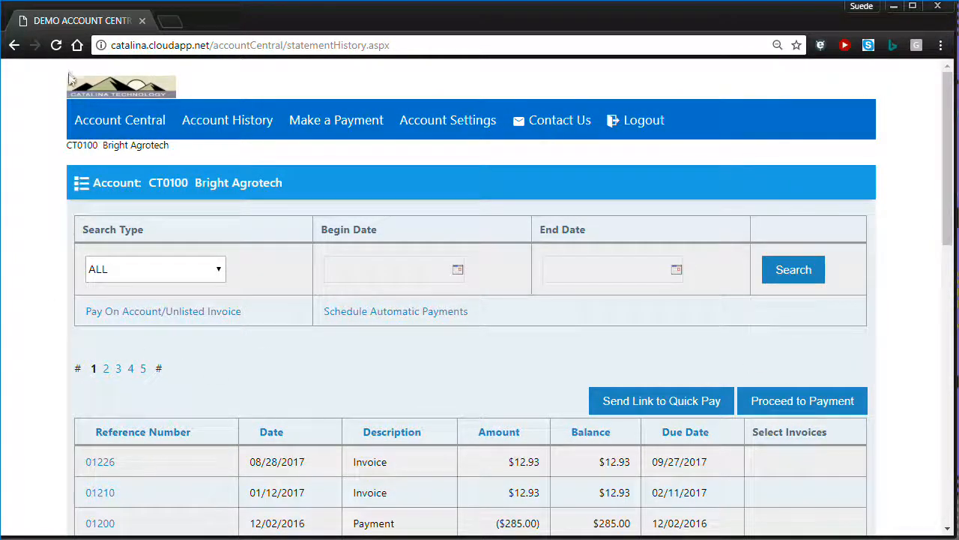
click(57, 48)
click(516, 159)
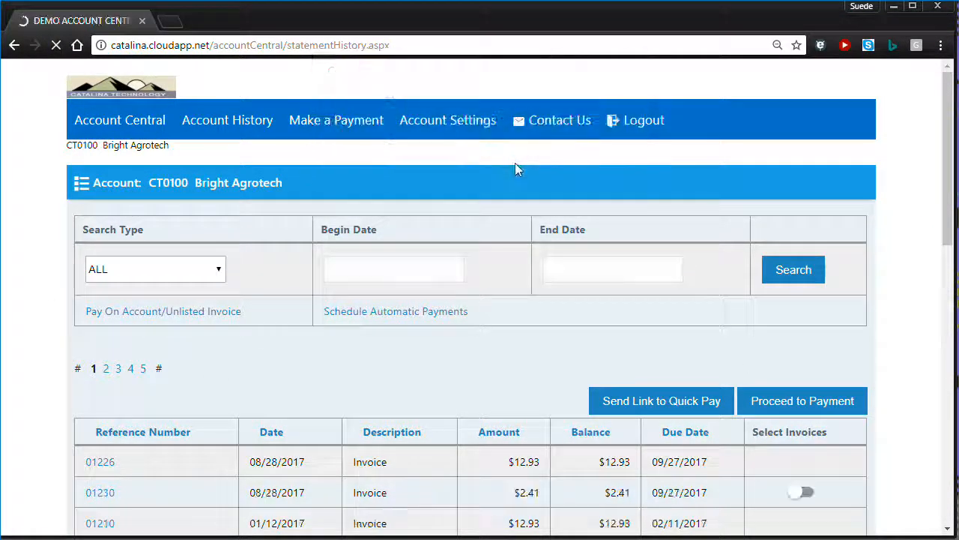
scroll(515, 166, down, 1)
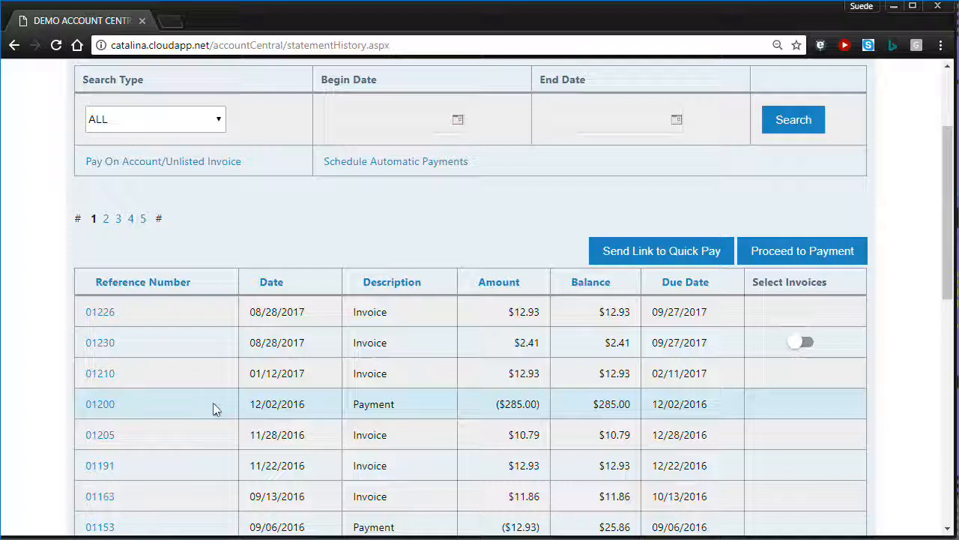
Review the details of invoice 01230, then go back to the account history.
click(105, 347)
scroll(225, 349, down, 3)
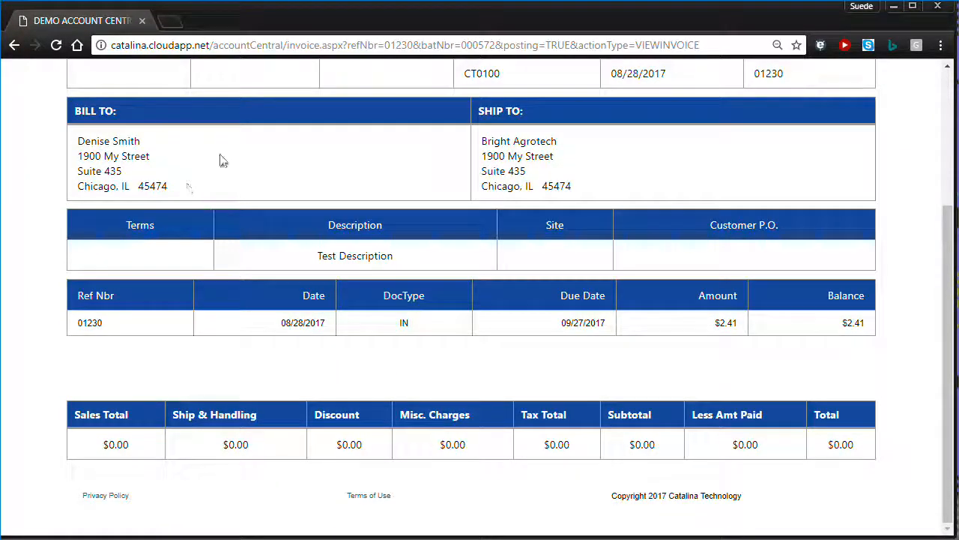
click(14, 45)
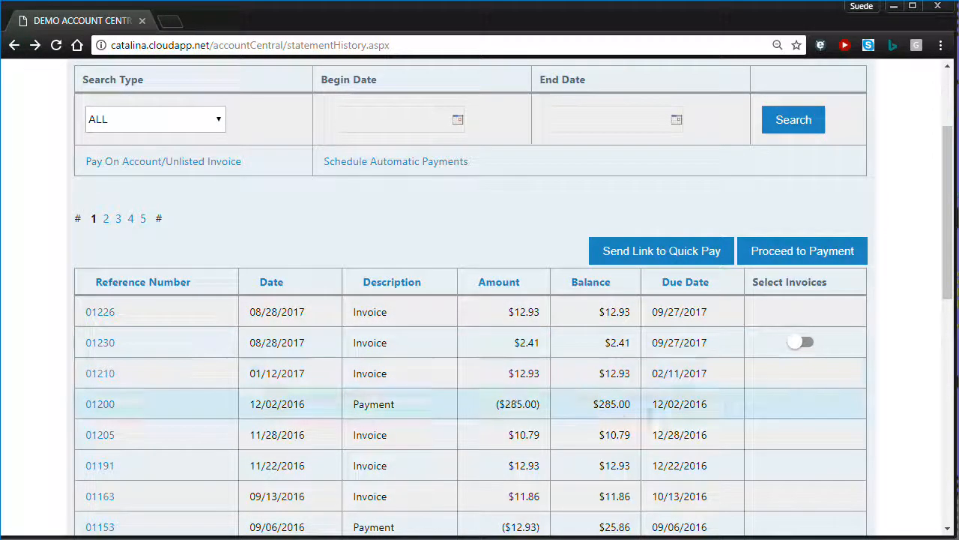
Mark invoice 01230 for payment, leaving invoice 01152 unselected.
scroll(670, 428, down, 3)
click(807, 117)
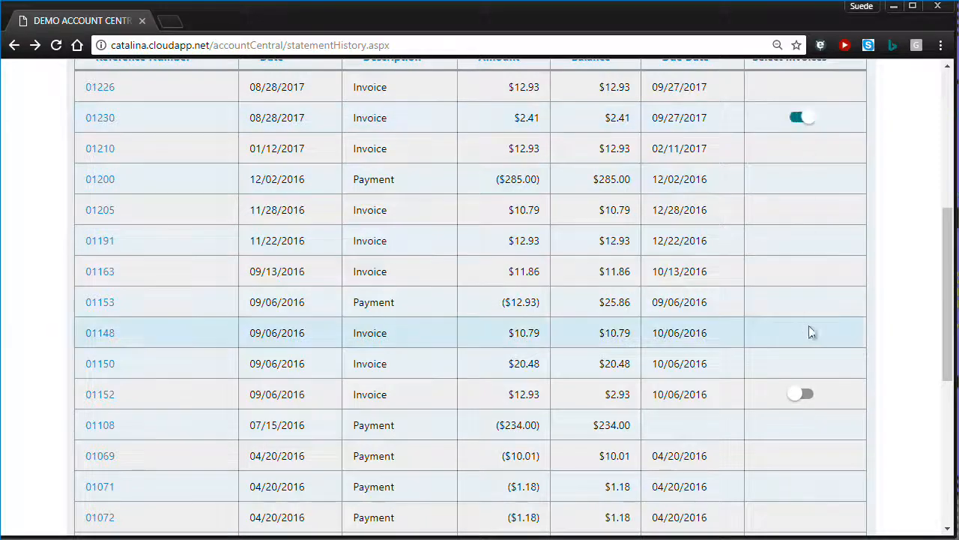
click(805, 396)
click(805, 396)
scroll(798, 182, up, 2)
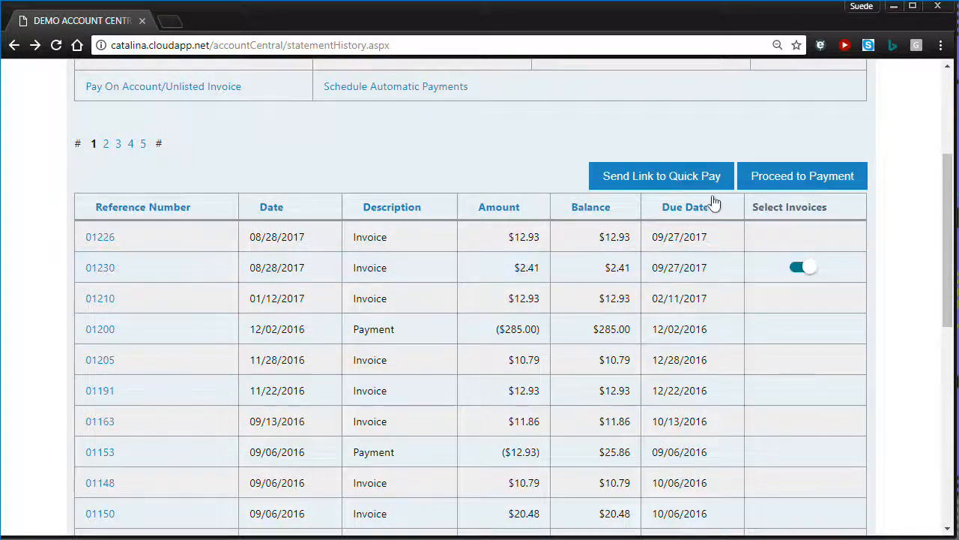
Proceed to pay invoice 01230 and choose the saved Visa credit card as the payment method.
click(804, 178)
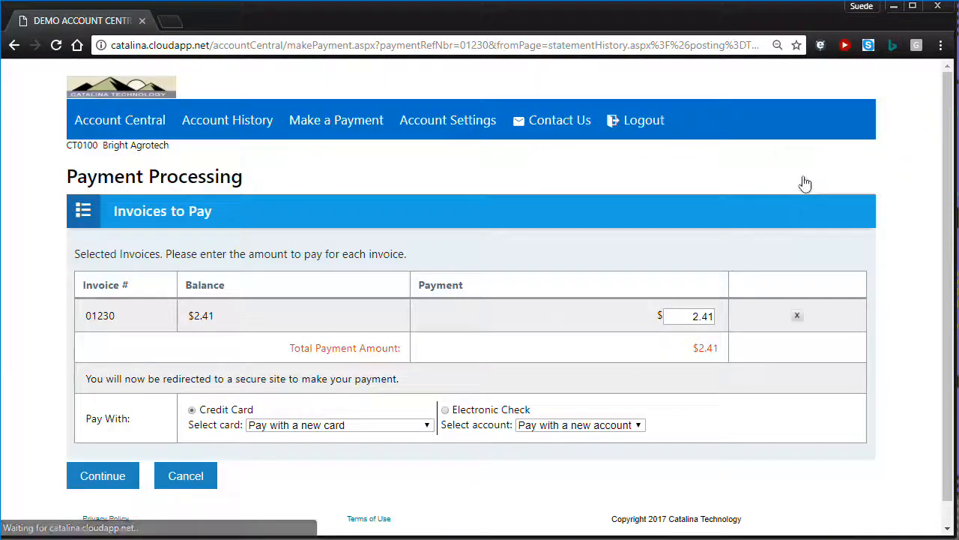
scroll(488, 304, down, 1)
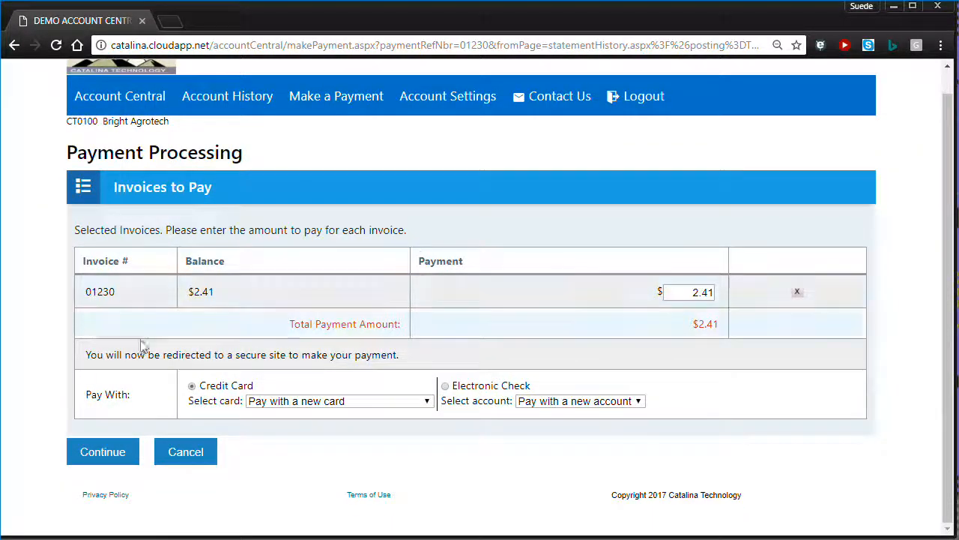
click(443, 388)
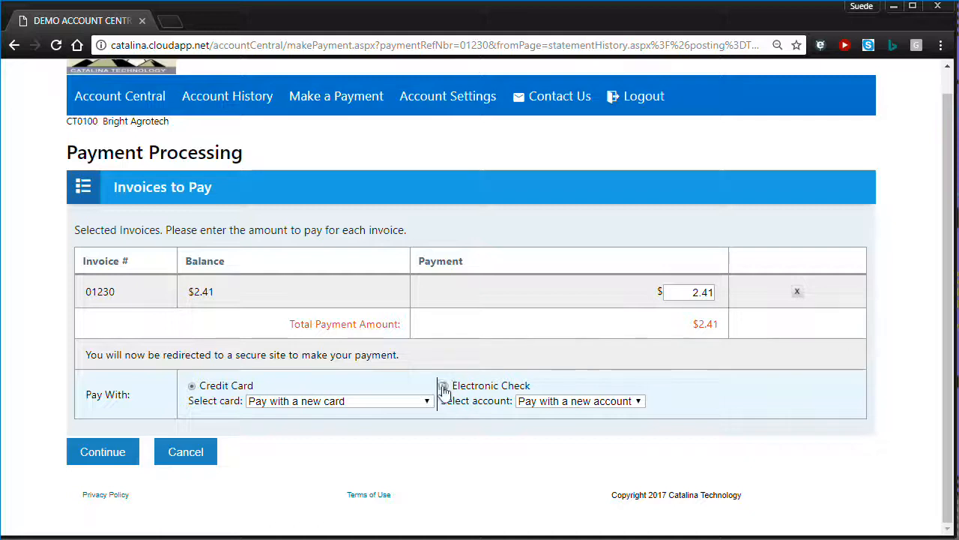
click(583, 401)
click(577, 413)
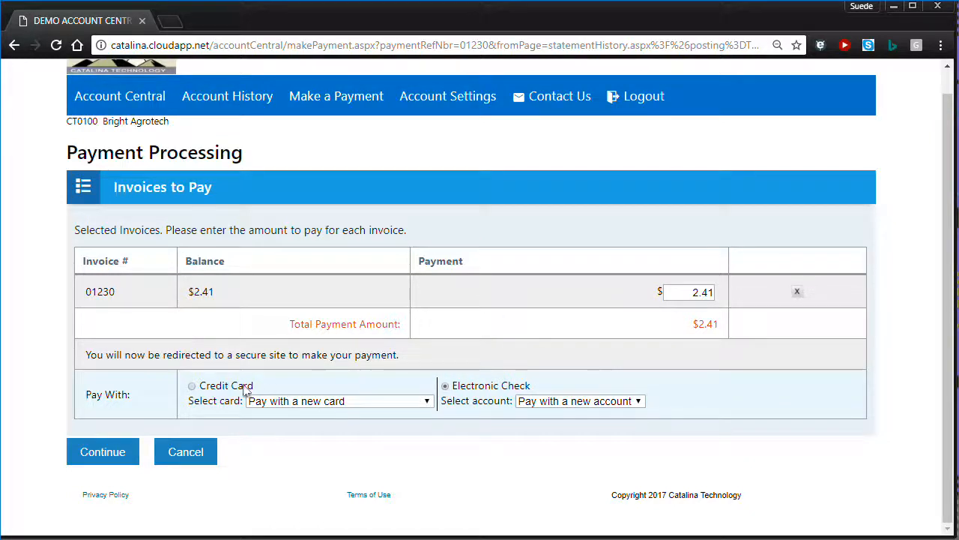
click(193, 387)
click(319, 402)
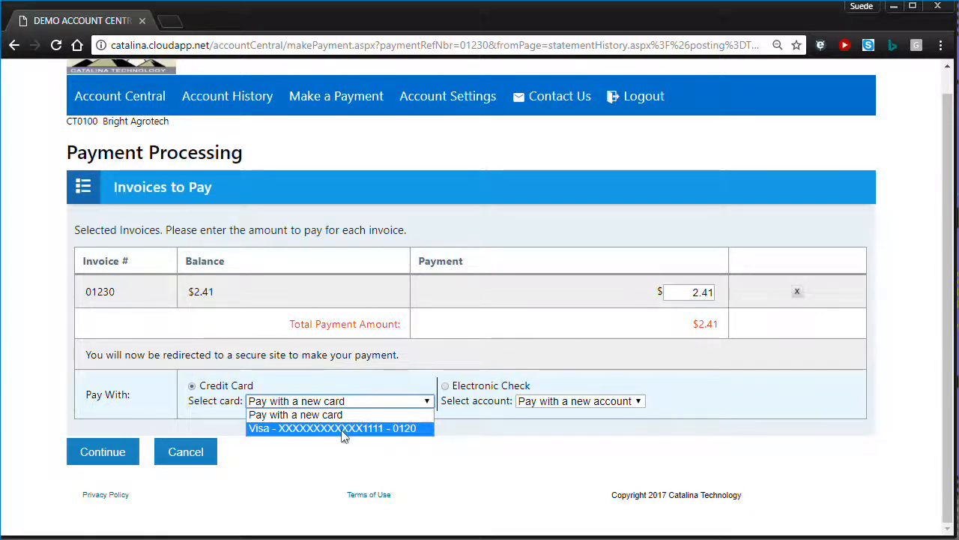
click(343, 430)
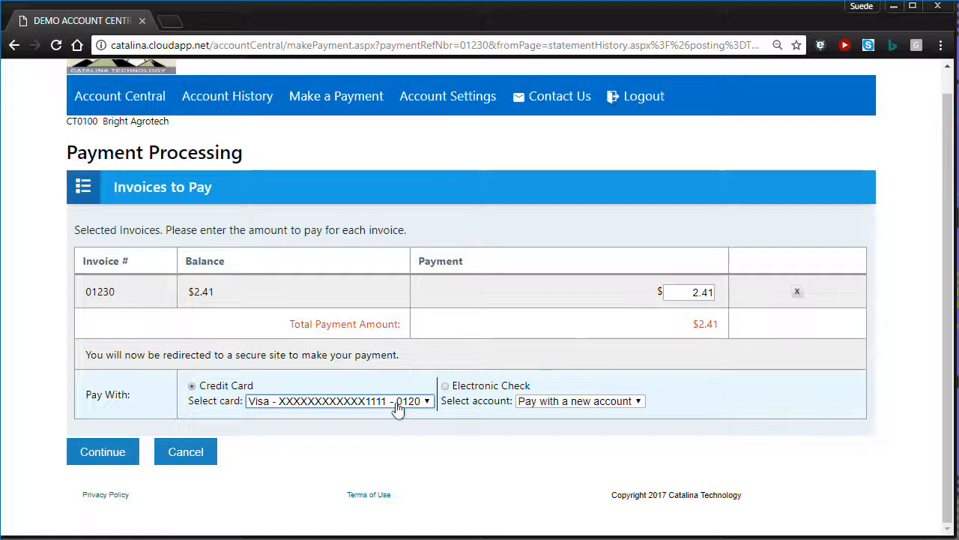
Submit and confirm the $2.41 Visa payment, then review the payment received confirmation details.
click(104, 455)
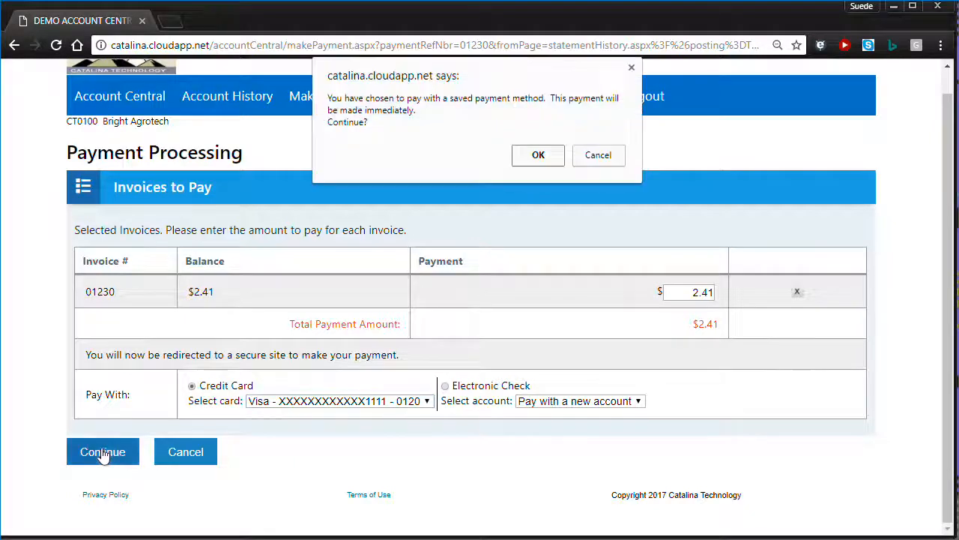
click(538, 154)
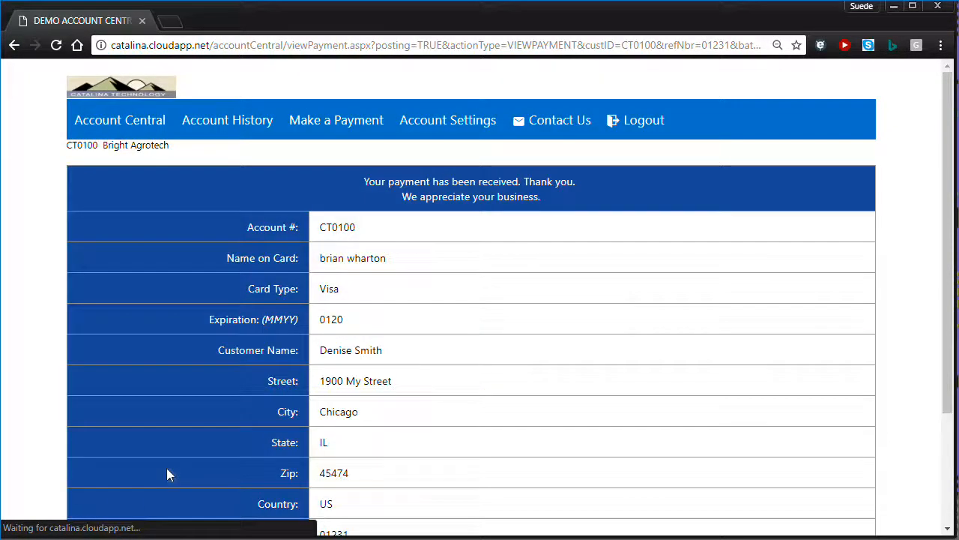
scroll(203, 438, down, 2)
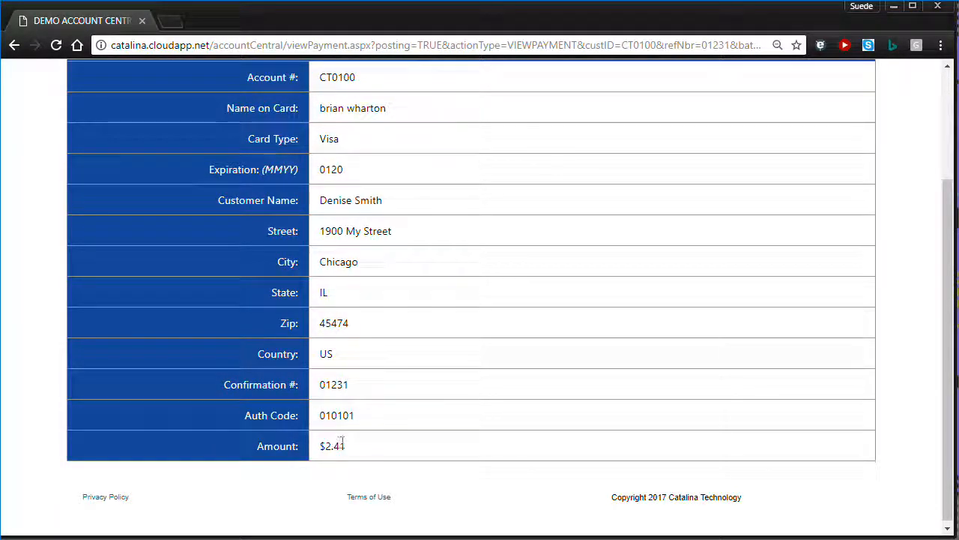
scroll(341, 443, up, 1)
scroll(342, 442, down, 1)
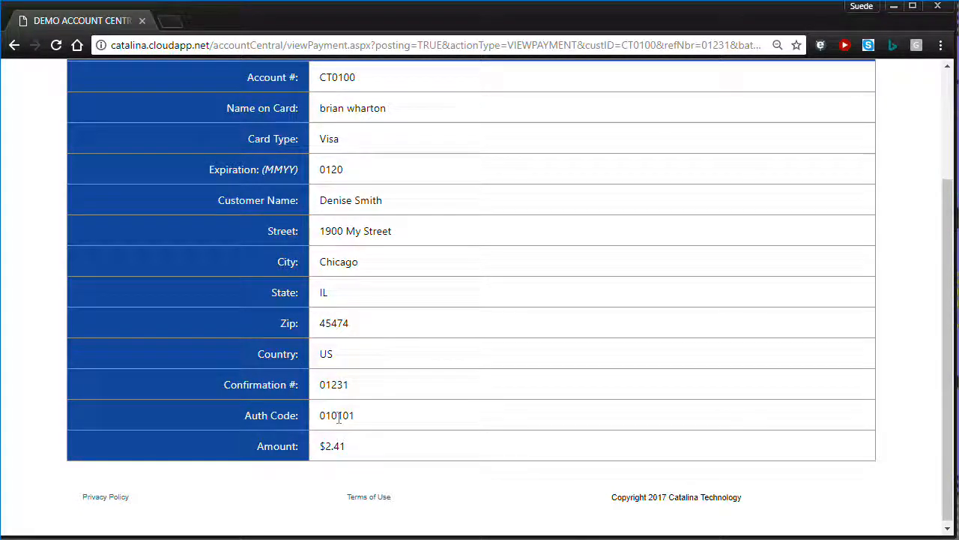
click(334, 417)
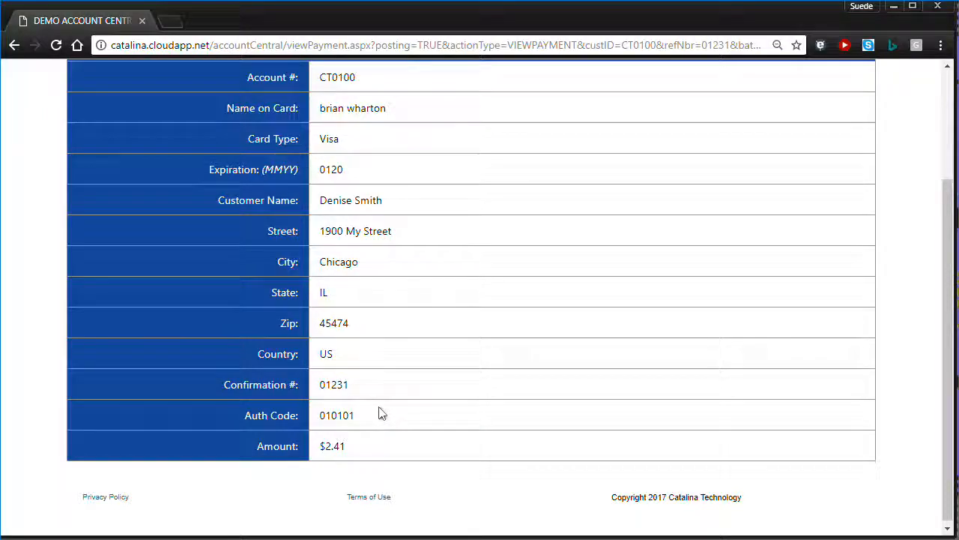
scroll(381, 414, up, 2)
scroll(381, 414, down, 2)
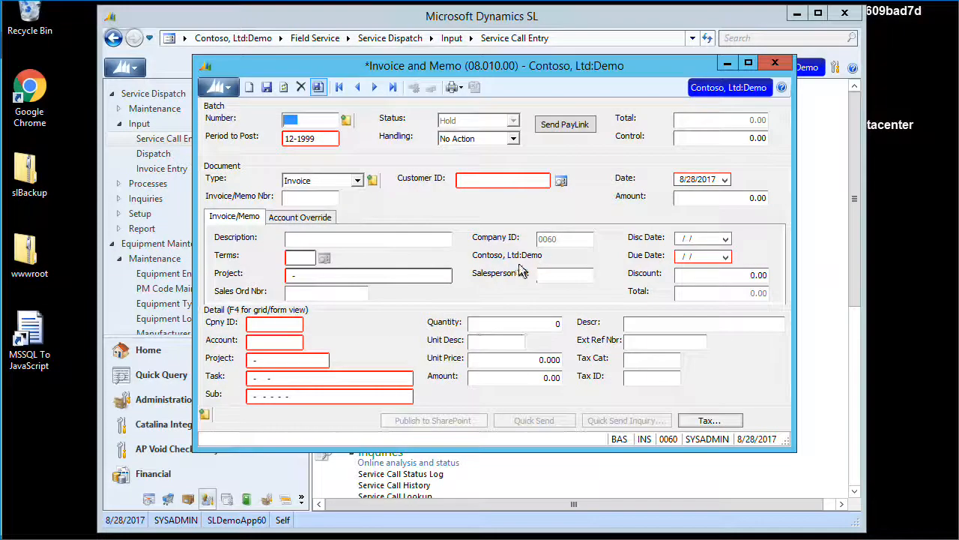
Open Payment Application from Home favorites and list existing payment batches, showing held batch 000573.
click(727, 63)
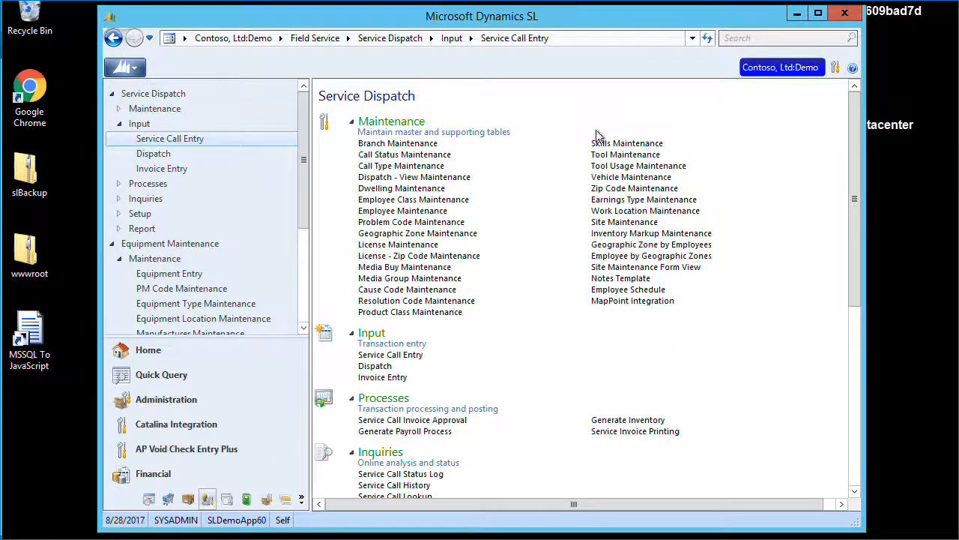
click(149, 350)
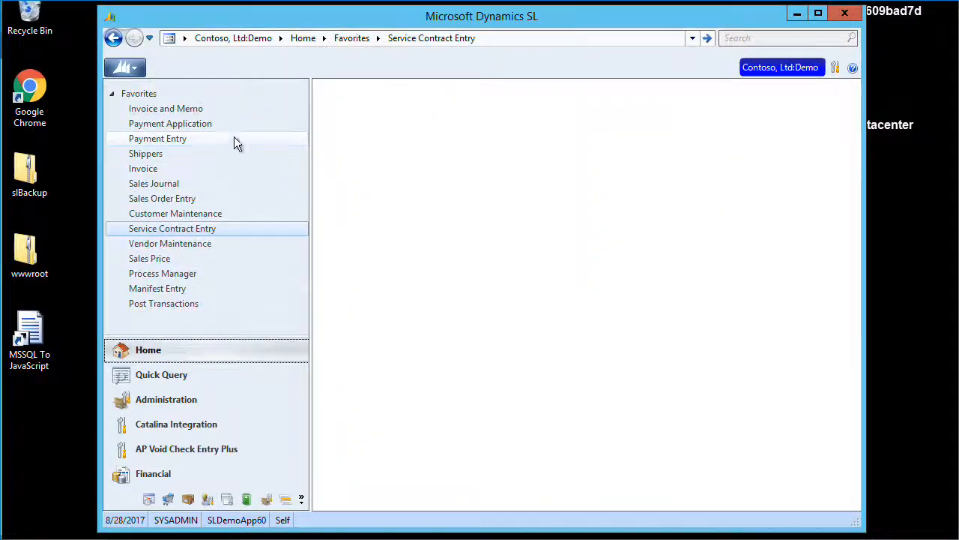
click(225, 125)
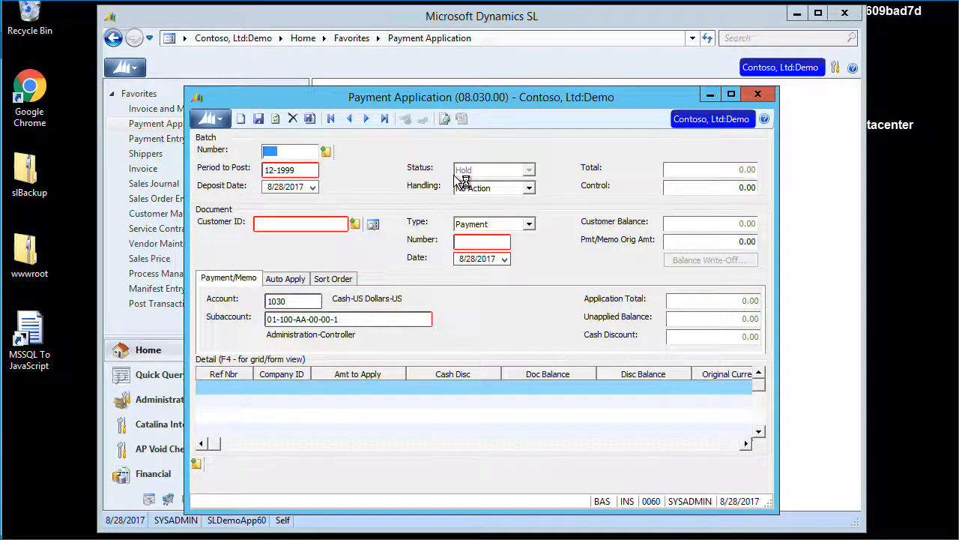
key(F3)
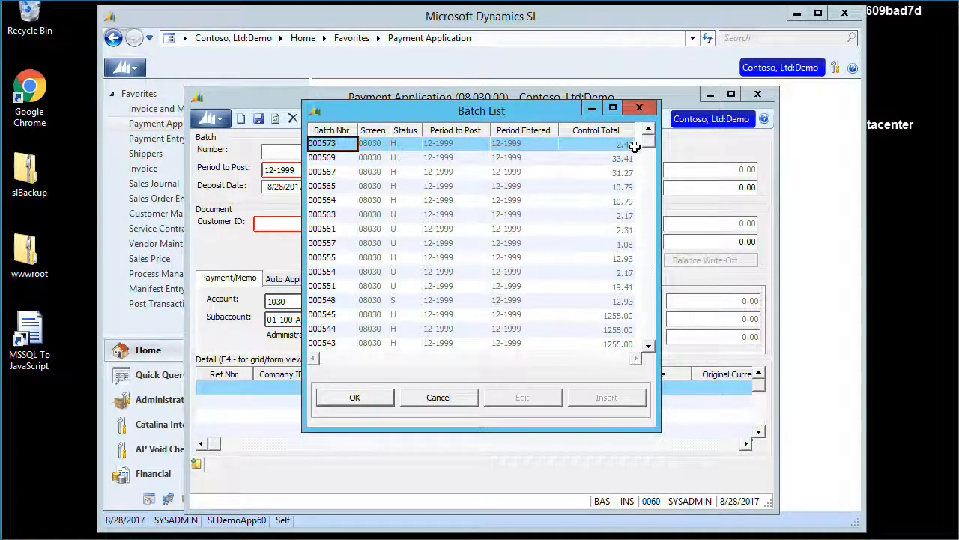
Load batch 000573, showing payment 01231 of 2.41 applied to invoice 01230.
double_click(323, 143)
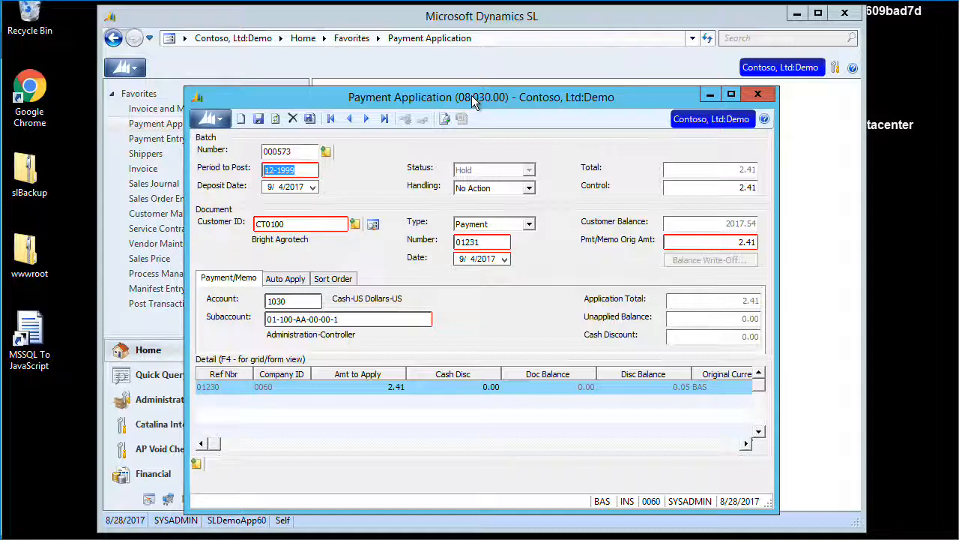
Set batch 000573 handling to Release Now, save it via a new batch, and confirm the completed release.
click(504, 190)
click(480, 221)
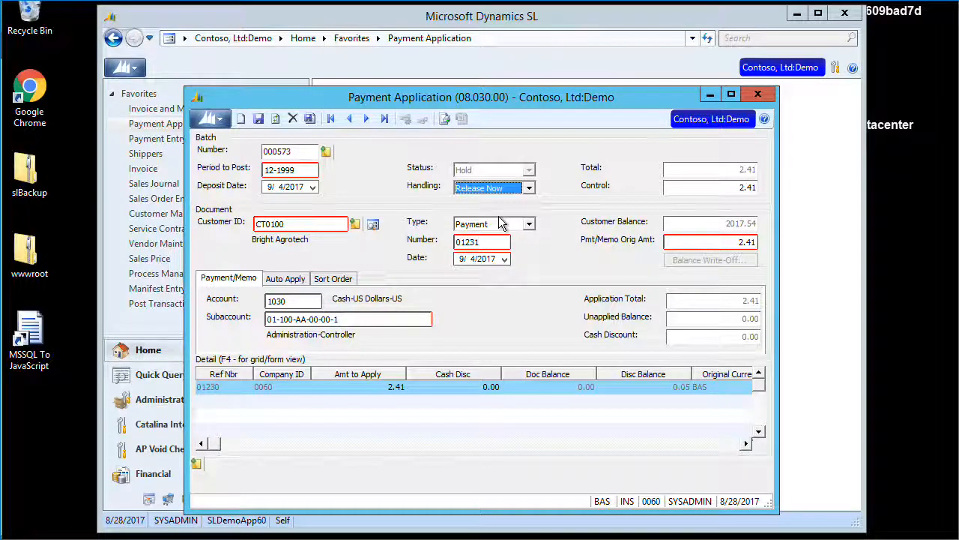
click(310, 119)
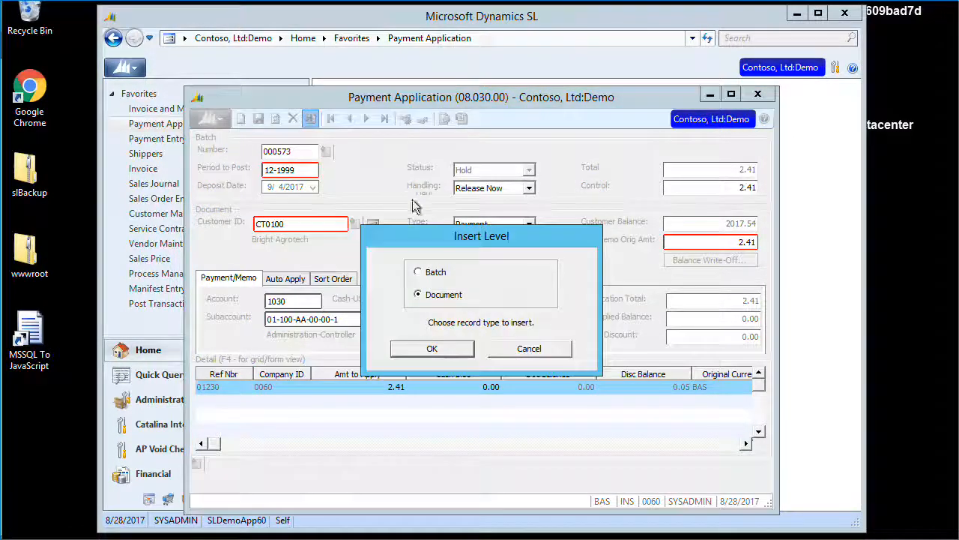
click(438, 273)
click(432, 349)
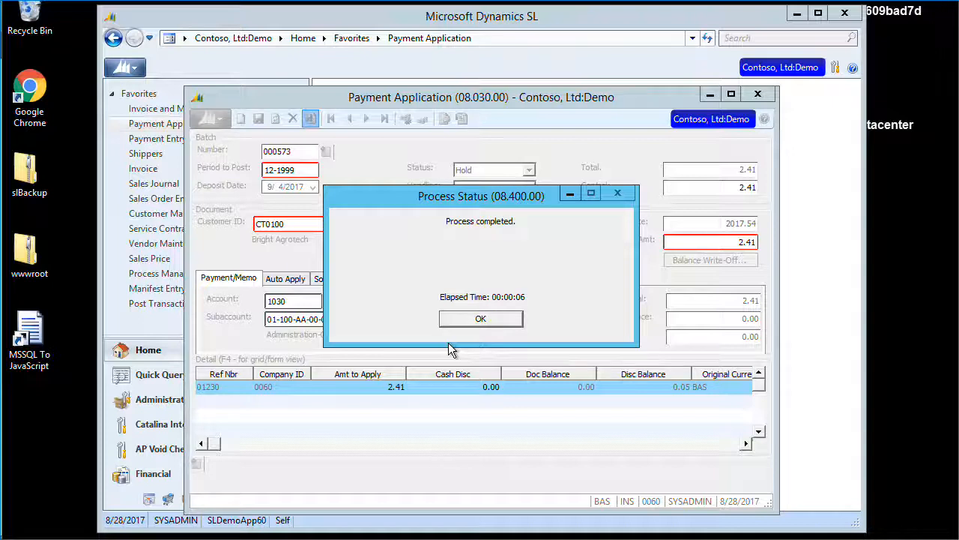
click(484, 319)
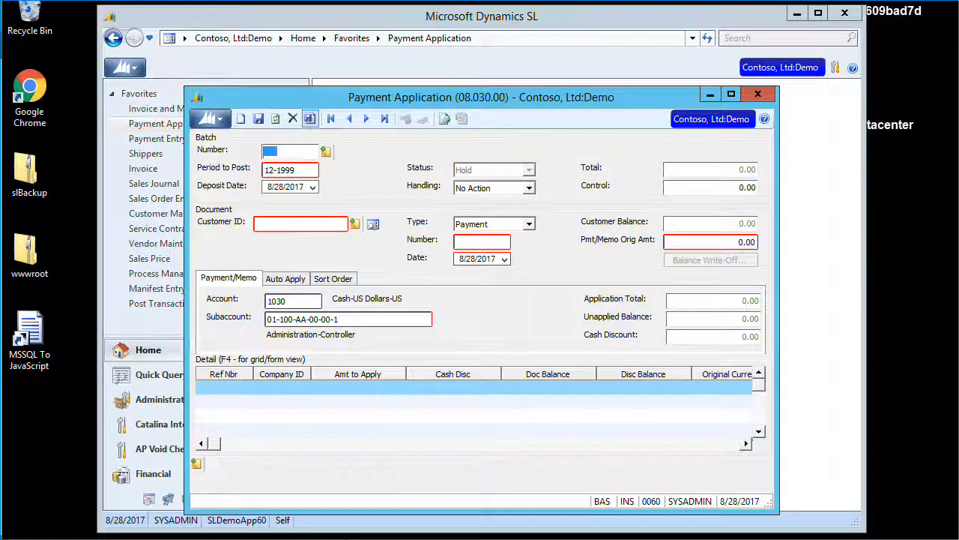
Open customer CT0100 (Bright Agrotech) in Customer Maintenance.
click(248, 538)
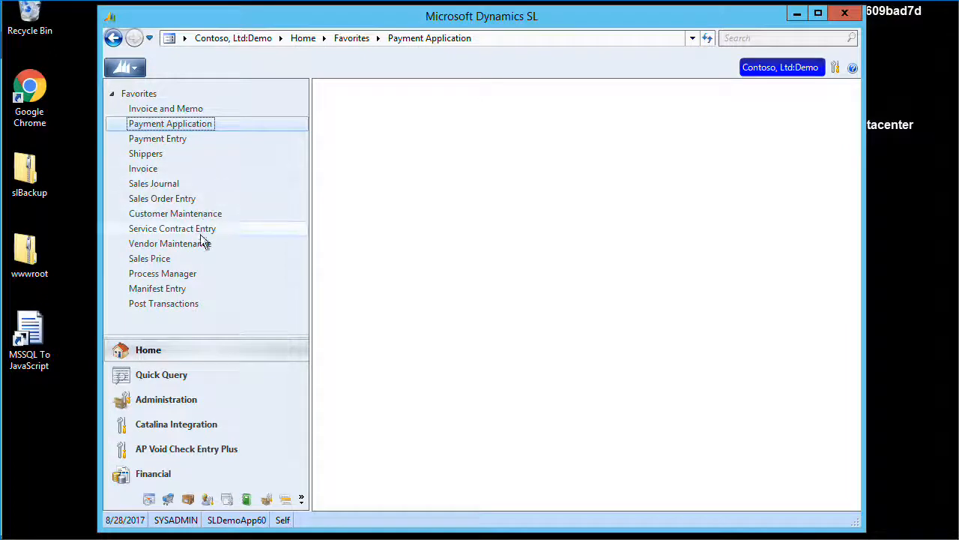
click(193, 218)
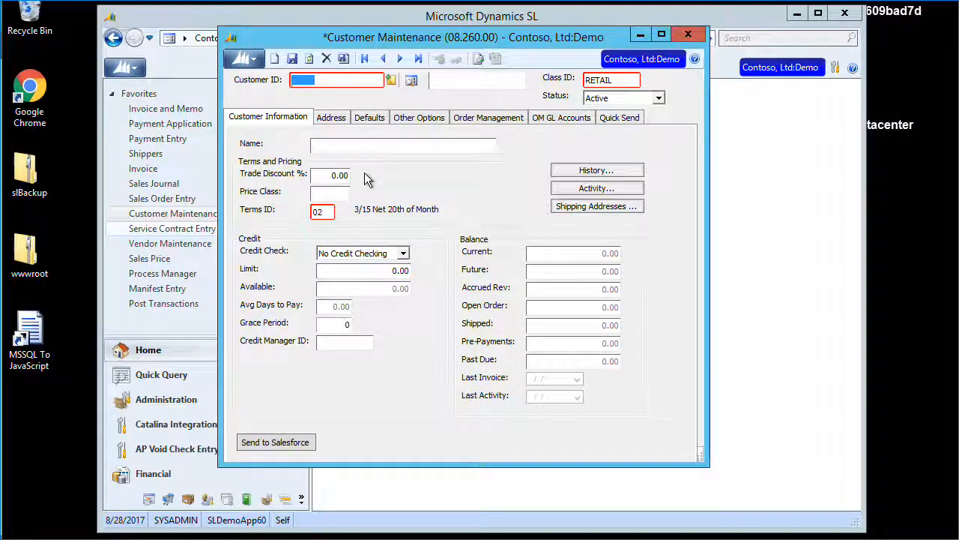
text(CT0100)
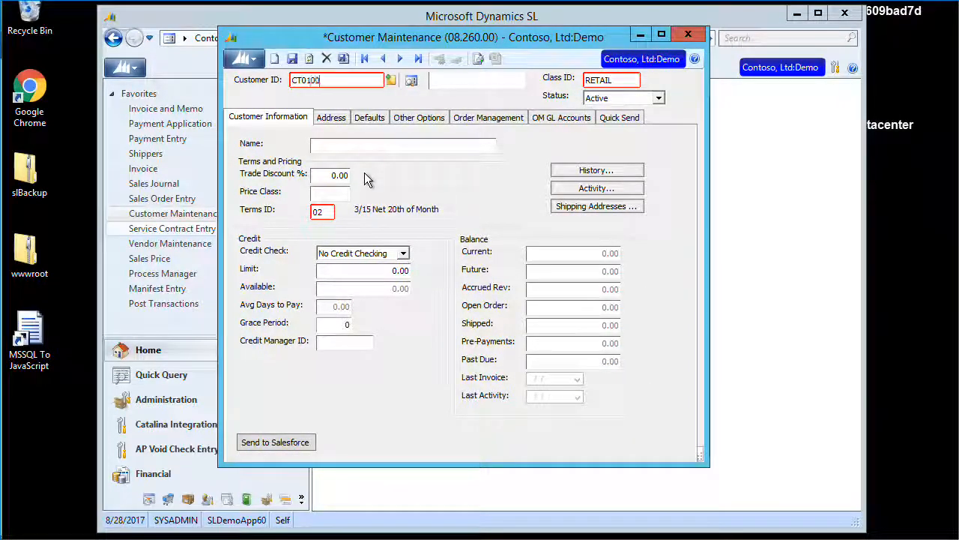
key(Tab)
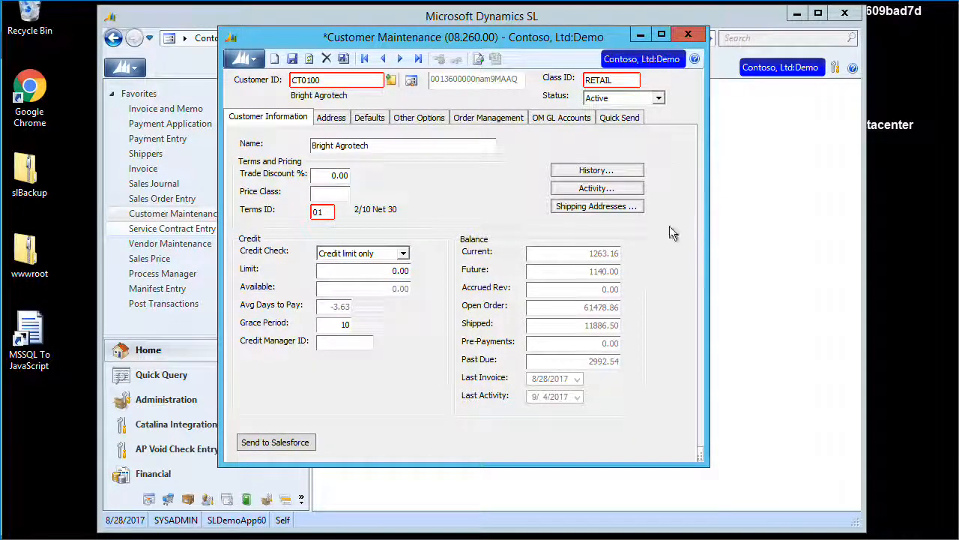
Show the customer's activity including applications, highlighting the -2.41 and 2.41 payment amounts.
click(599, 188)
click(367, 199)
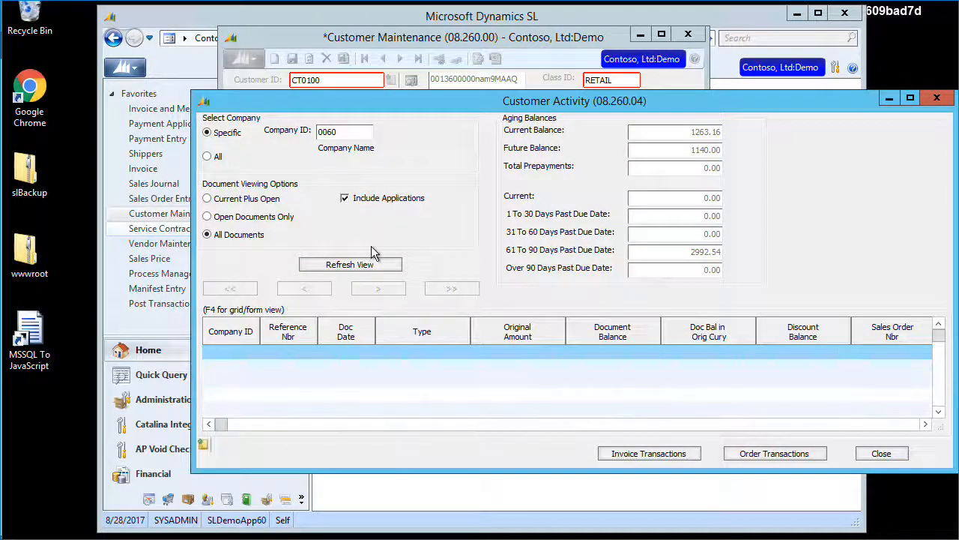
click(356, 267)
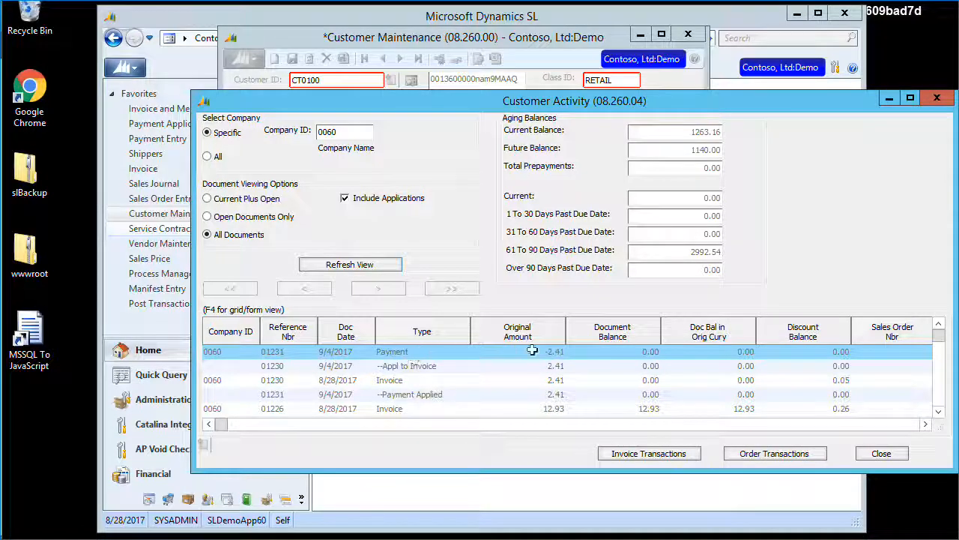
drag(536, 352, 562, 367)
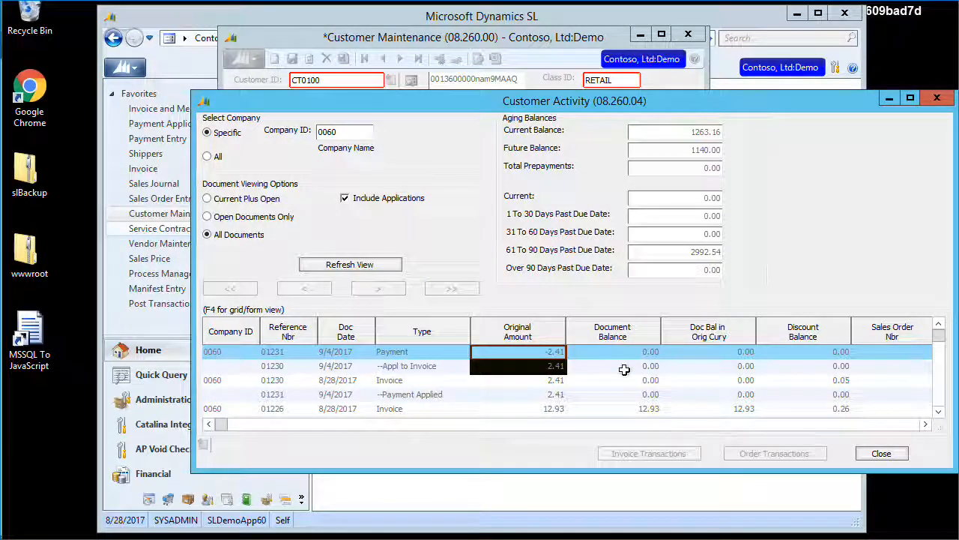